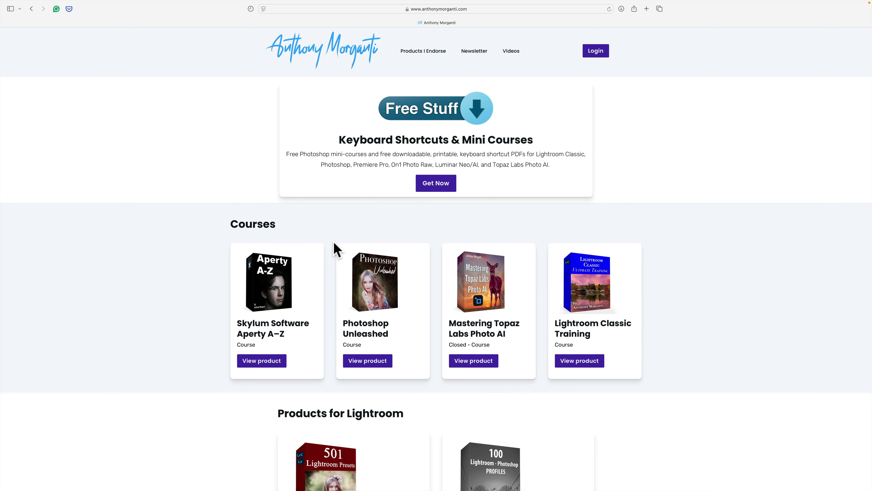
- Switch to Photoshop and look through the open BoxMockup.jpg, 2560 x 2560 Box.jpg, Chickadee.jpg and LR.png documents
key("ctrl+Left")
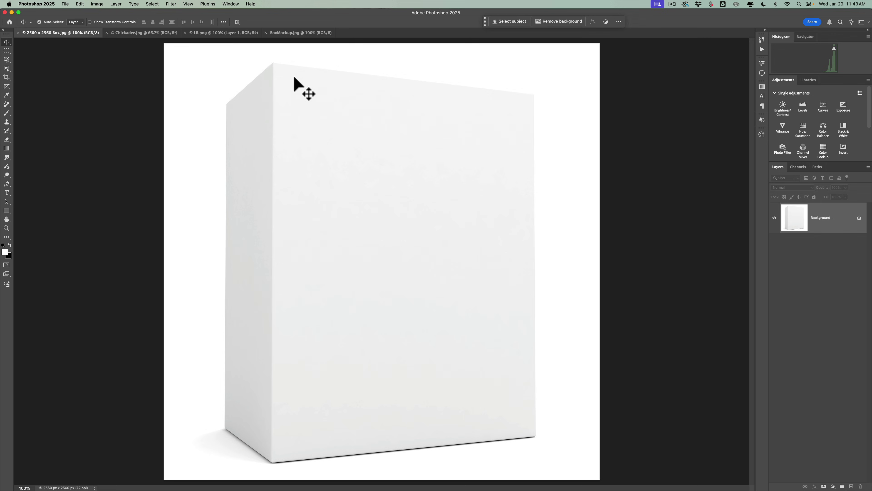
left_click(288, 33)
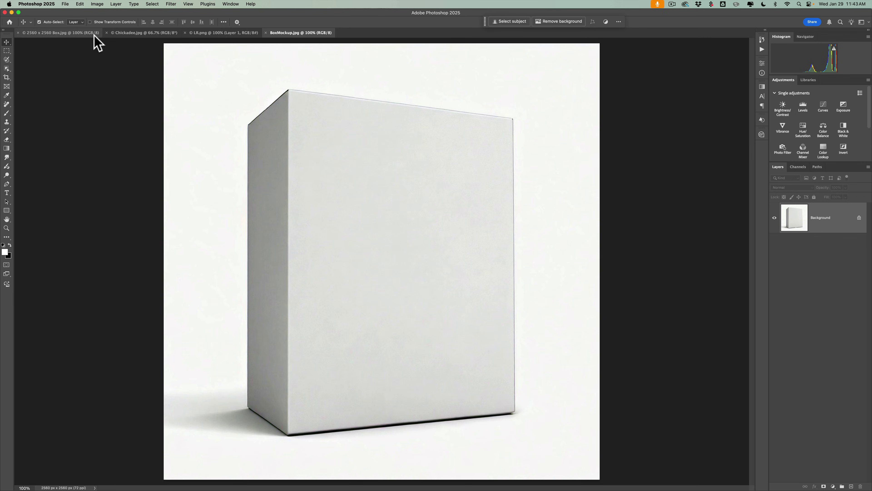
left_click(88, 33)
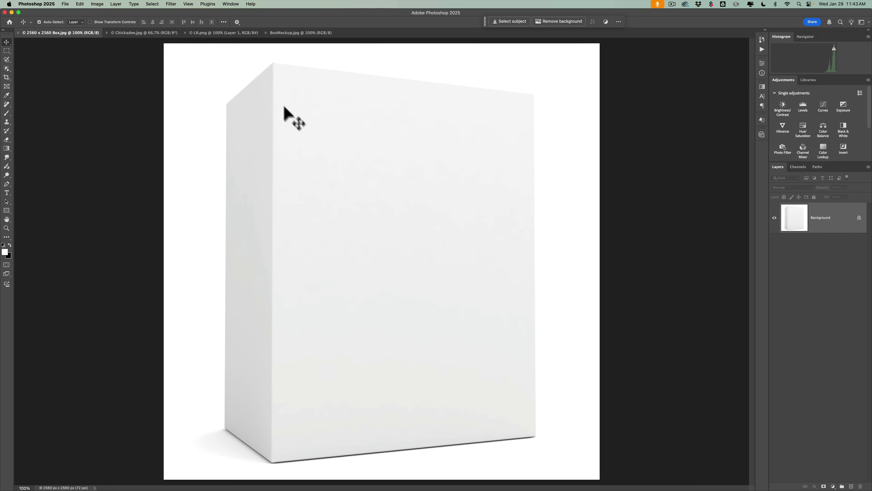
left_click(146, 33)
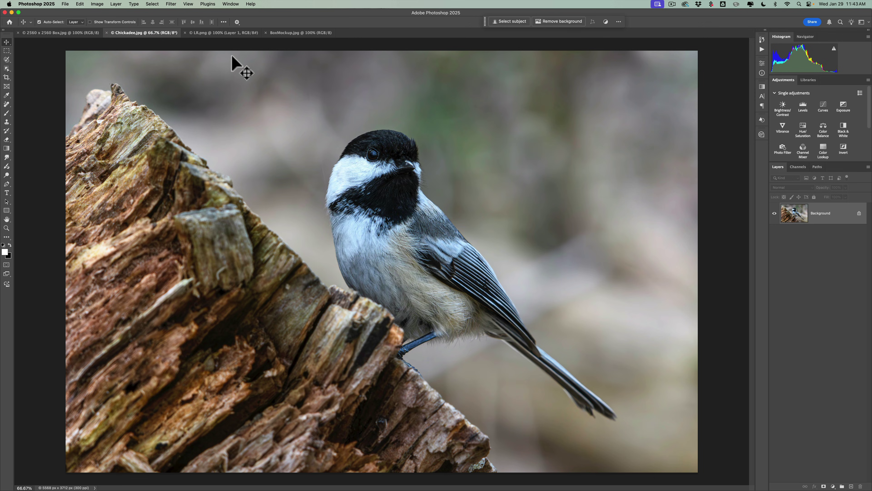
left_click(209, 35)
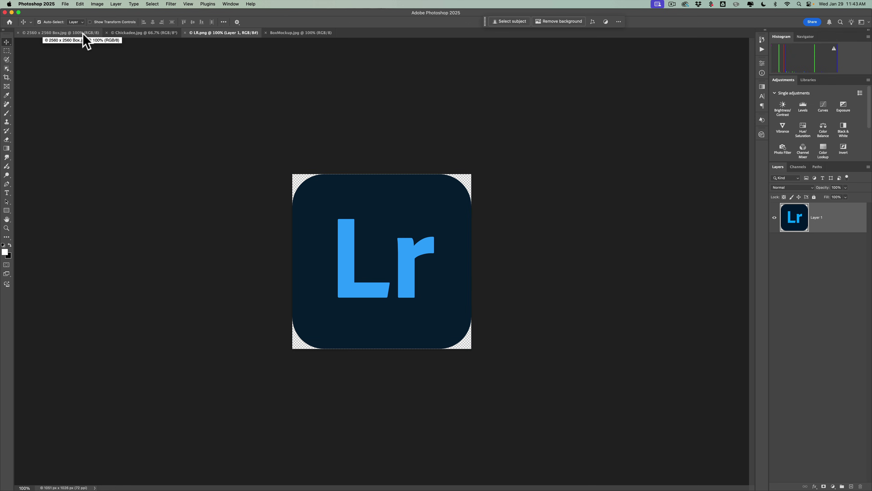
- Extend the Chickadee.jpg canvas upward and to the right with a 3:2 Generative Expand crop, to about 7350 x 4900 px
left_click(141, 33)
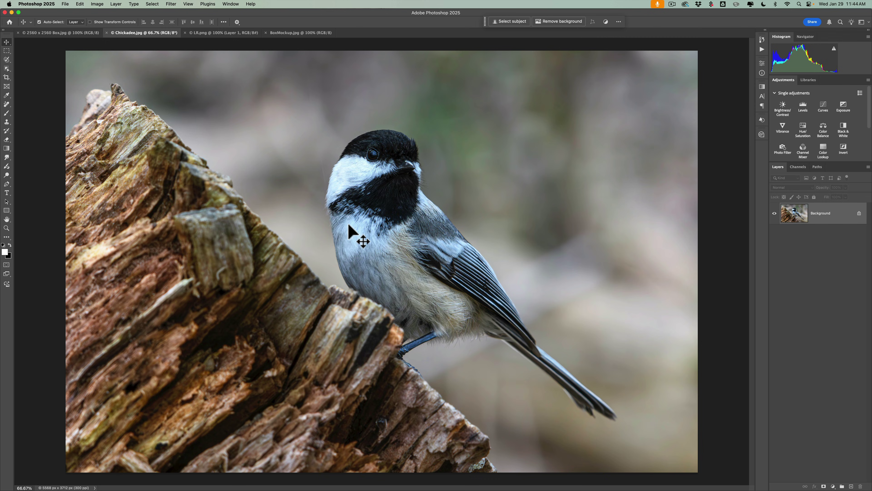
key("super")
key("super+minus")
key("super+minus")
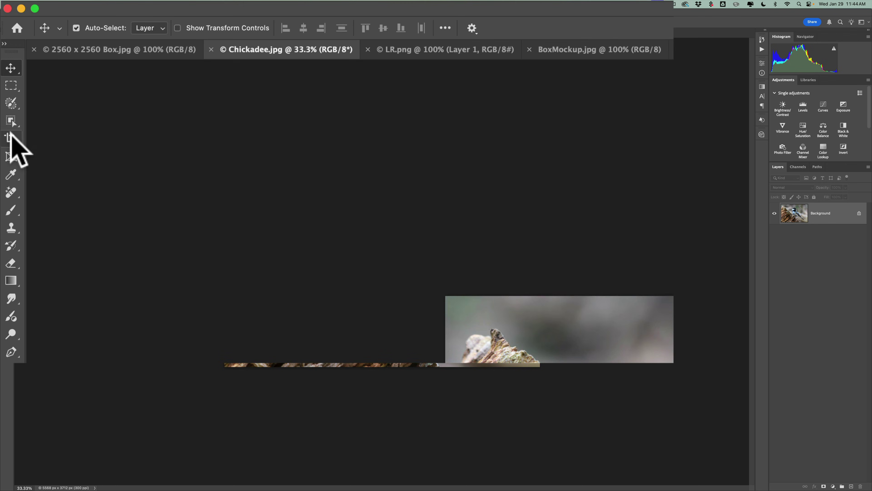
left_click(11, 137)
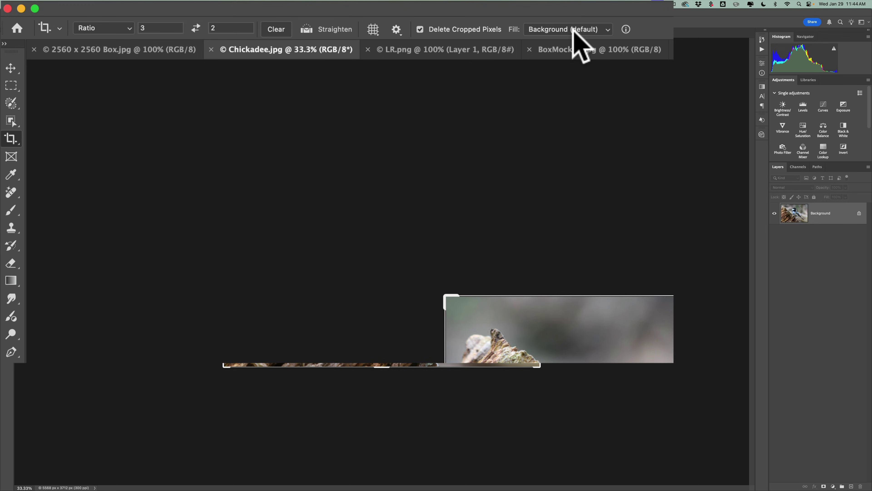
left_click(586, 29)
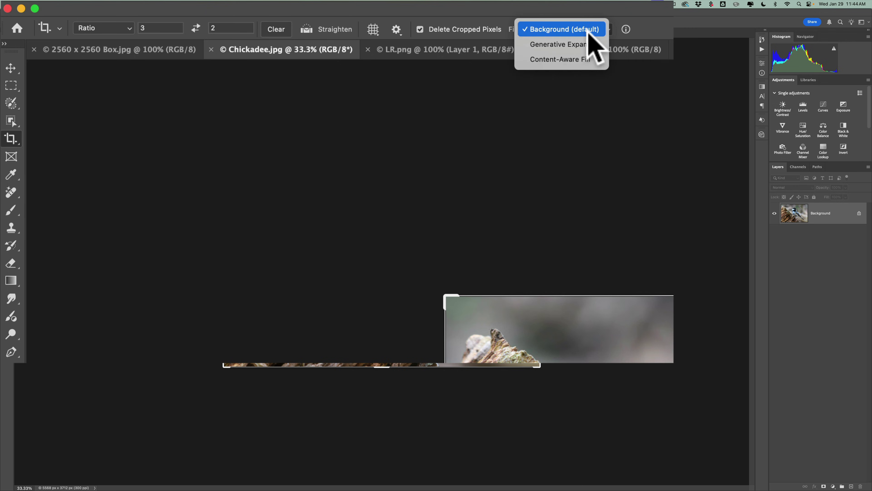
left_click(588, 44)
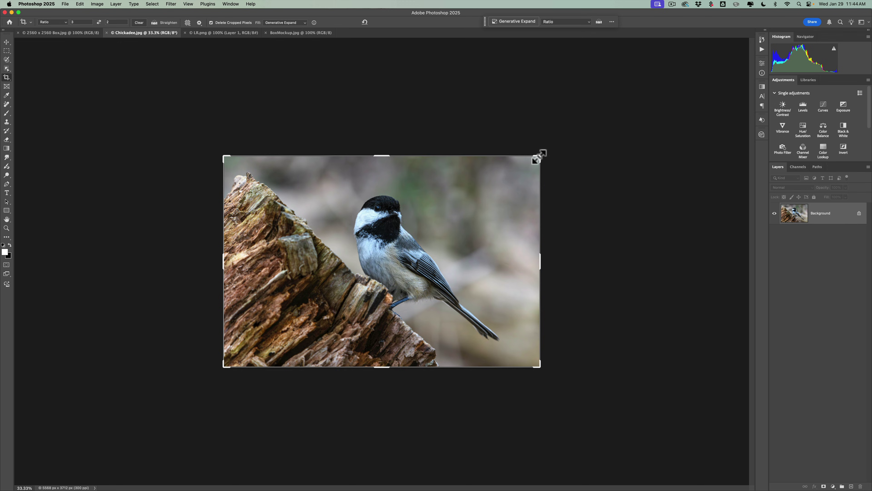
left_click_drag(539, 156, 591, 124)
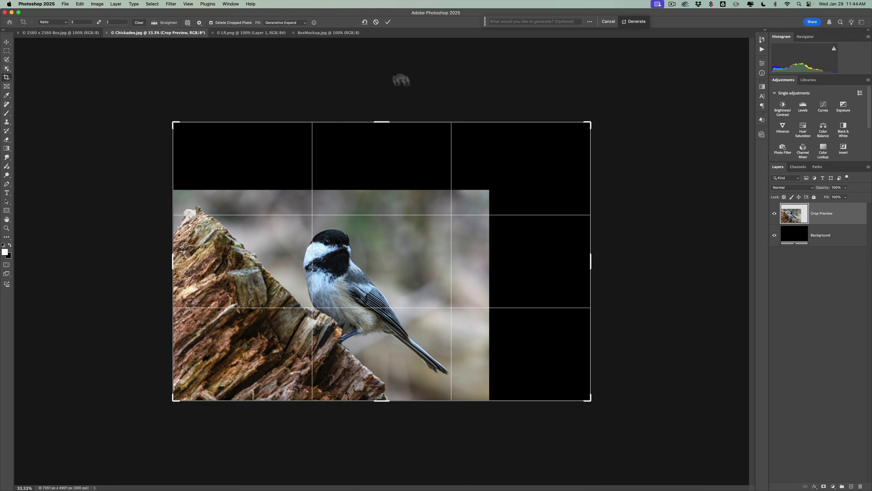
left_click(387, 22)
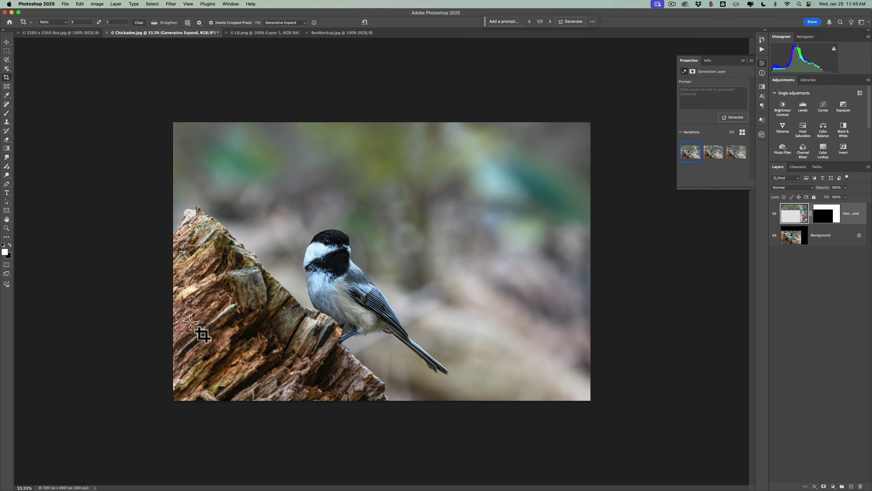
- Compare the generated variations of the expanded chickadee background and keep the first one
left_click(86, 33)
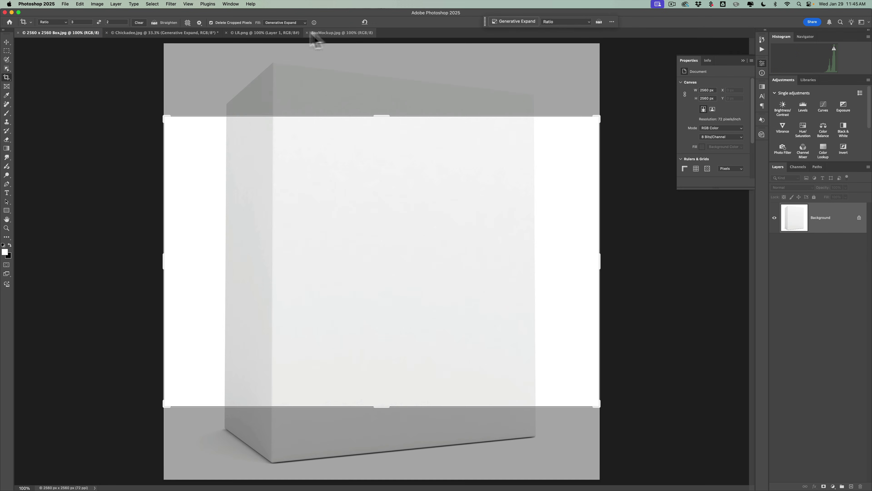
left_click(184, 33)
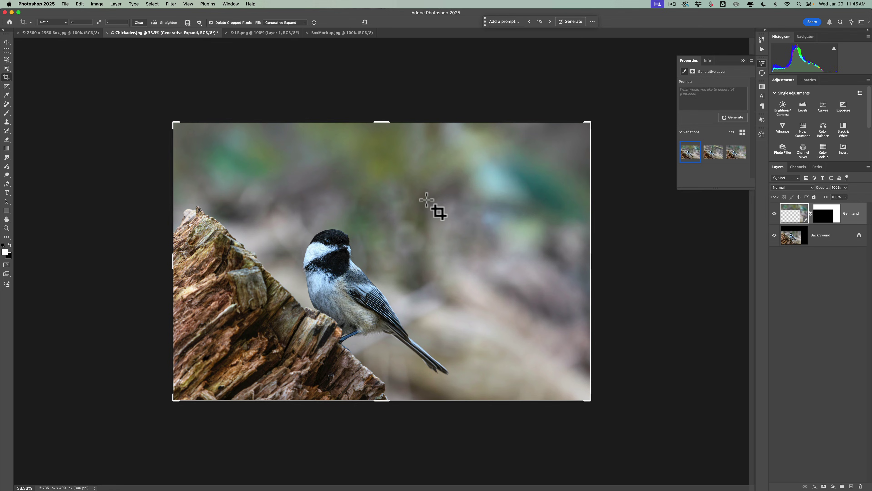
left_click(710, 154)
left_click(735, 156)
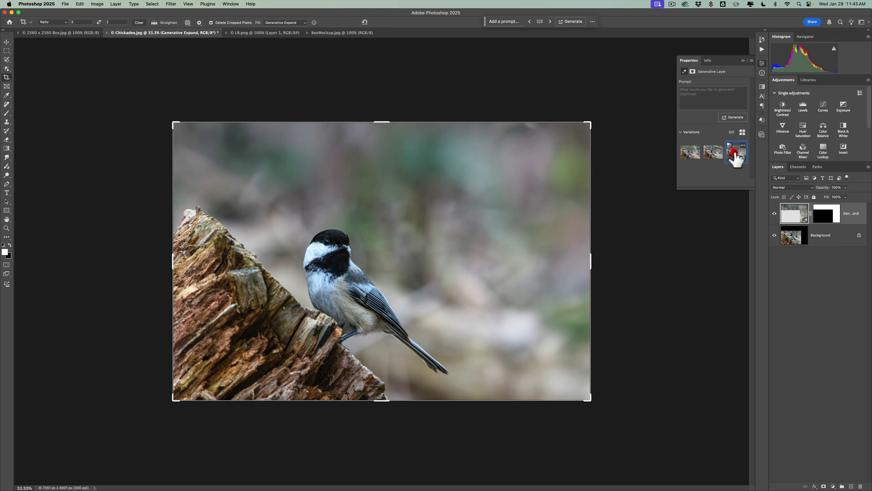
left_click(694, 154)
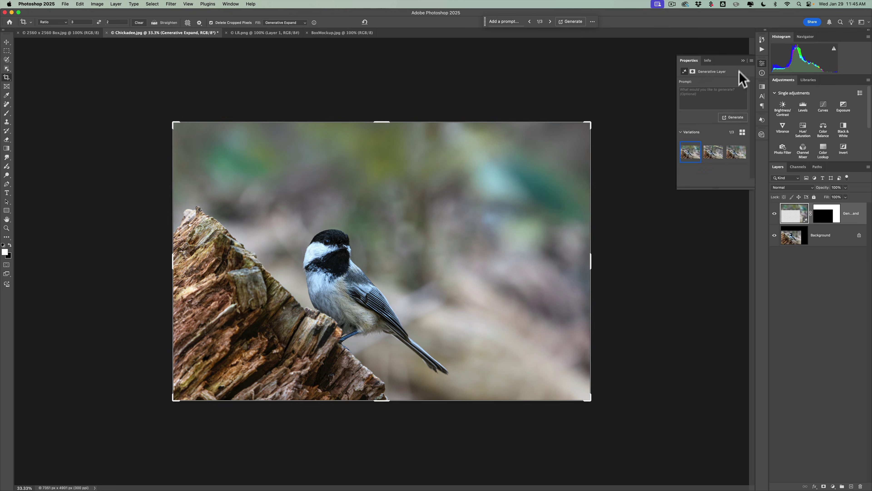
left_click(743, 60)
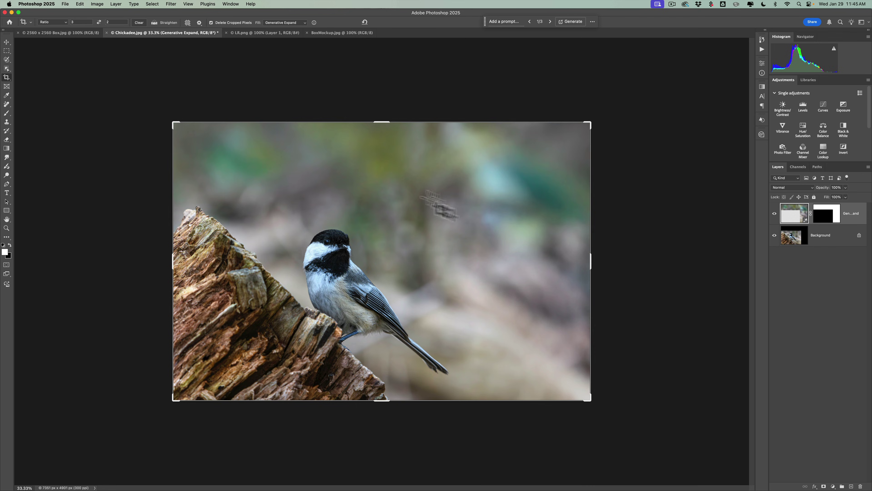
- Flatten the expanded chickadee image and copy its entire canvas
left_click(7, 42)
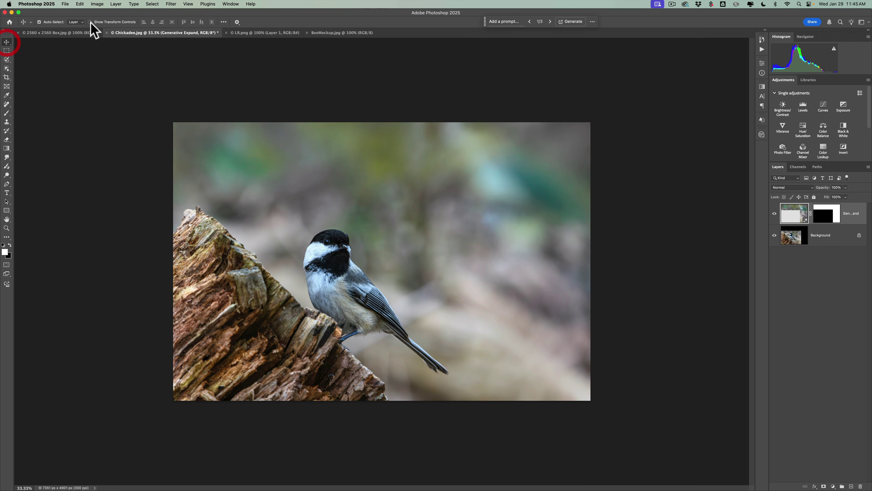
left_click(115, 3)
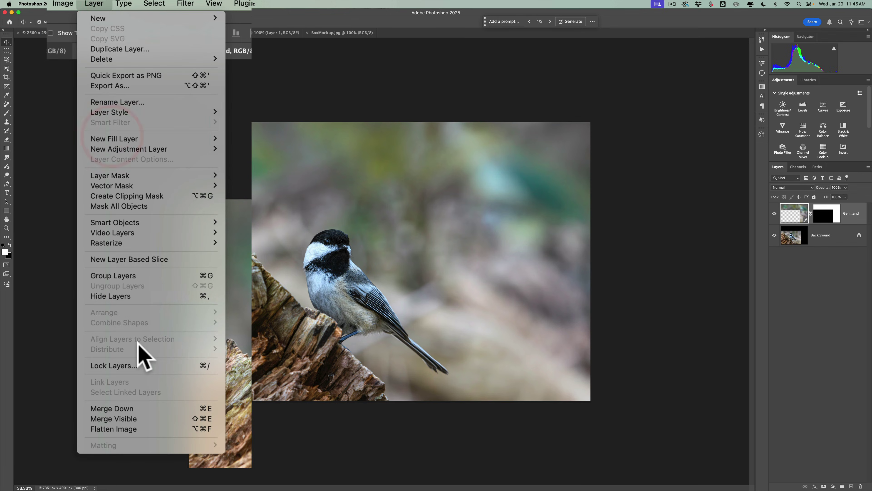
left_click(141, 427)
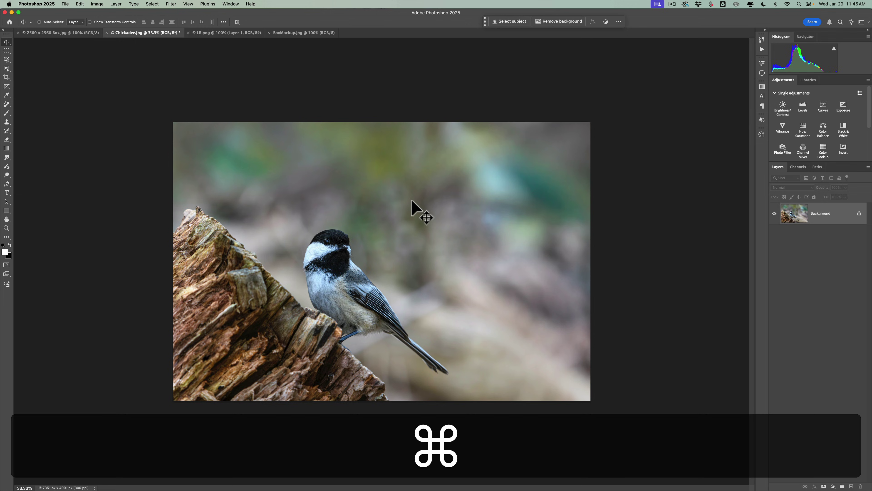
key("super+a")
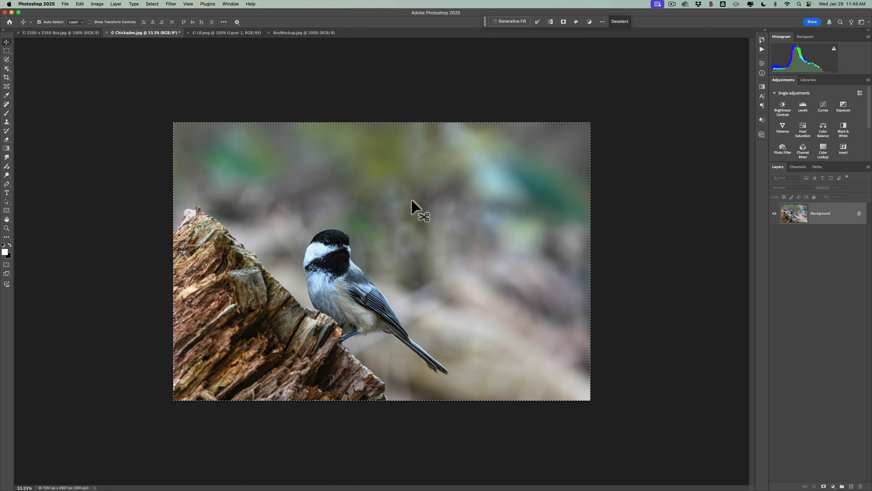
key("super+c")
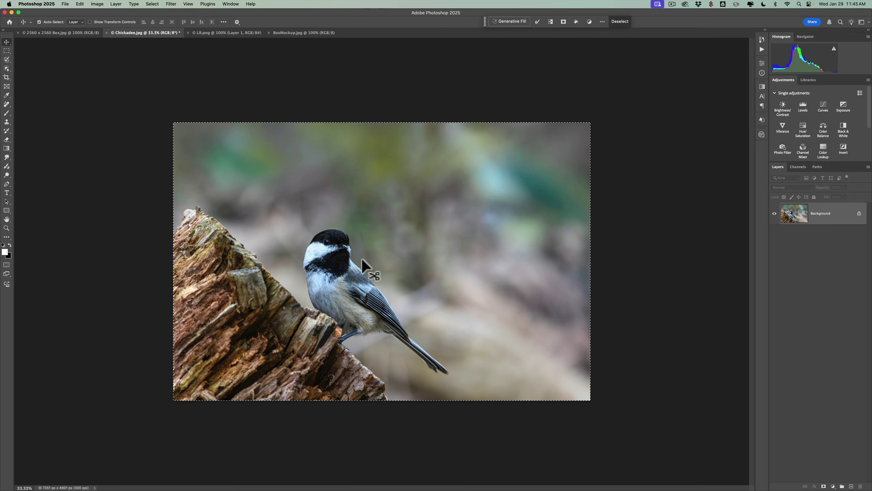
- Open the Vanishing Point filter on the 2560 x 2560 Box.jpg document
left_click(75, 33)
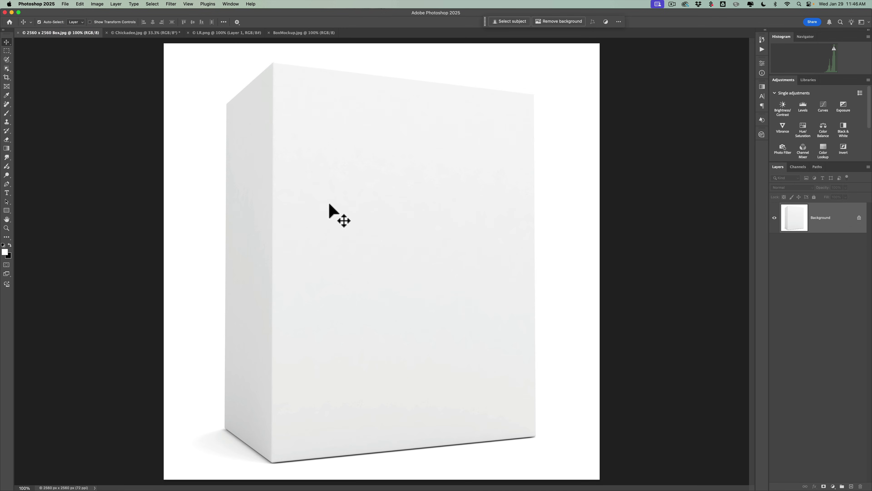
left_click(299, 33)
left_click(80, 34)
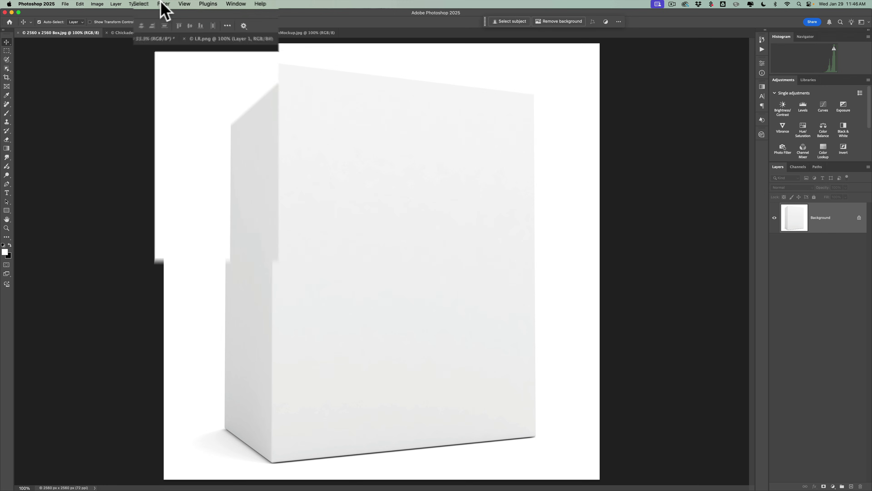
left_click(164, 5)
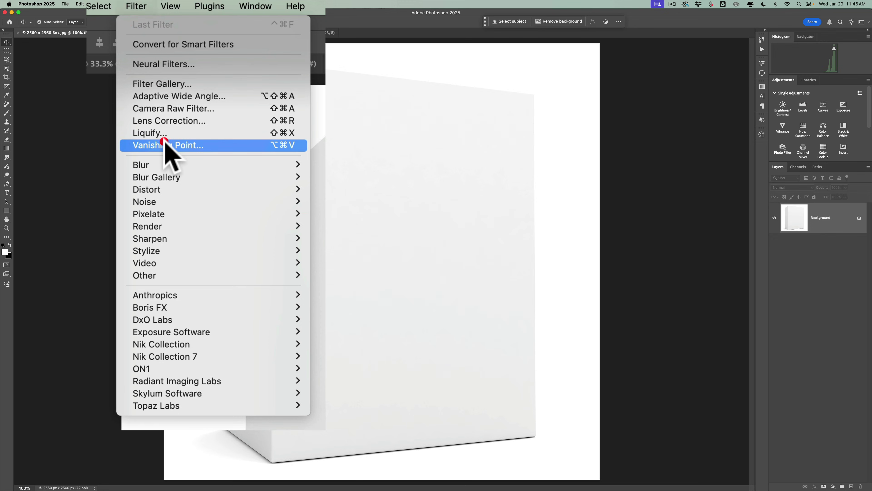
left_click(166, 145)
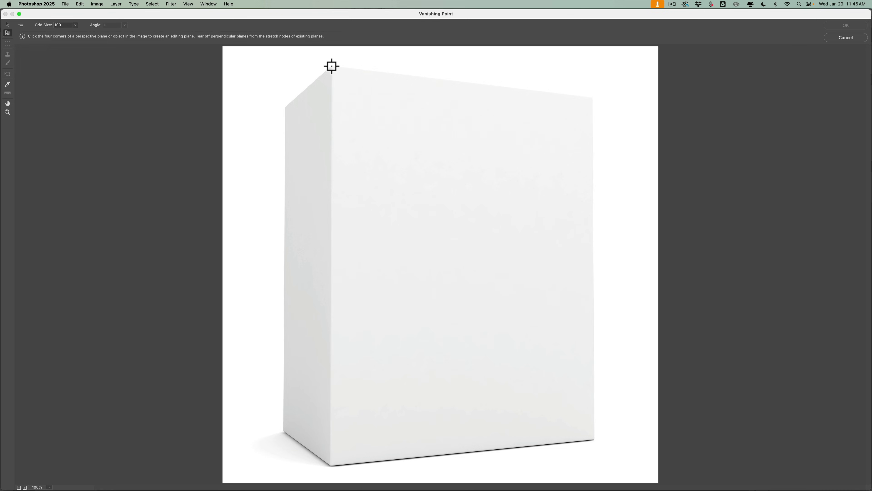
- Create a perspective plane through the four corners of the box's front face
key("super+equal")
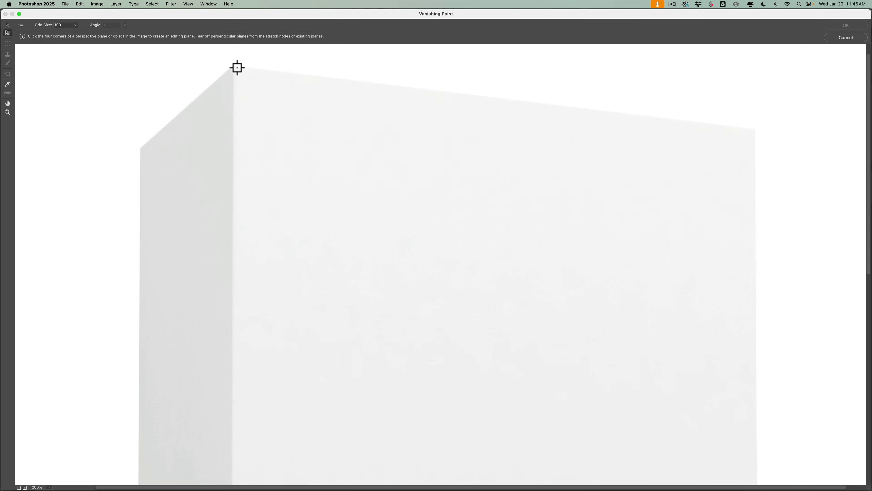
key("super+minus")
key("x")
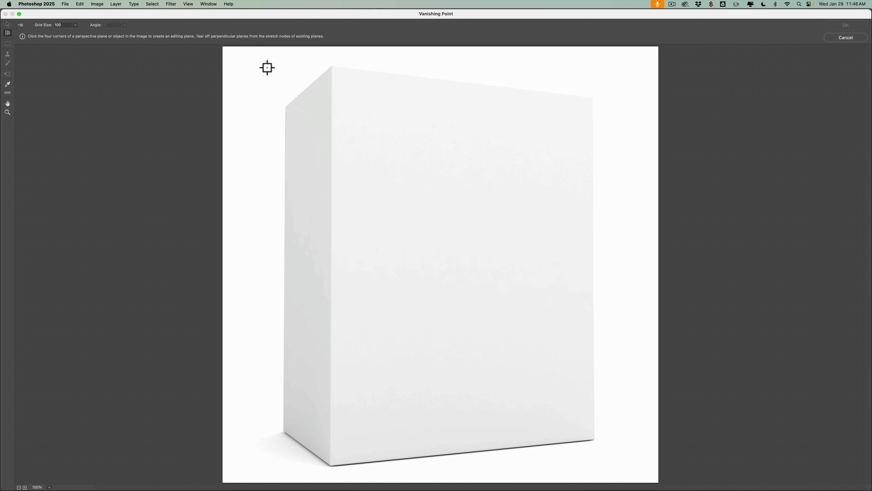
left_click(332, 67)
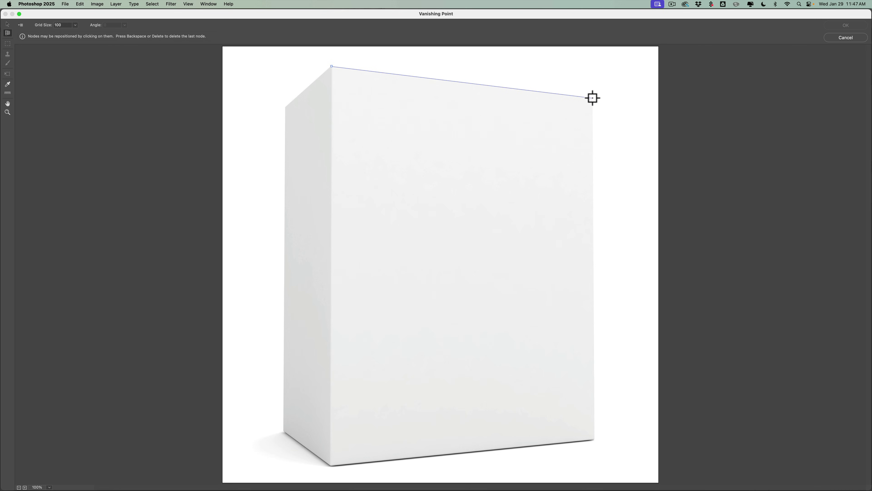
left_click(592, 98)
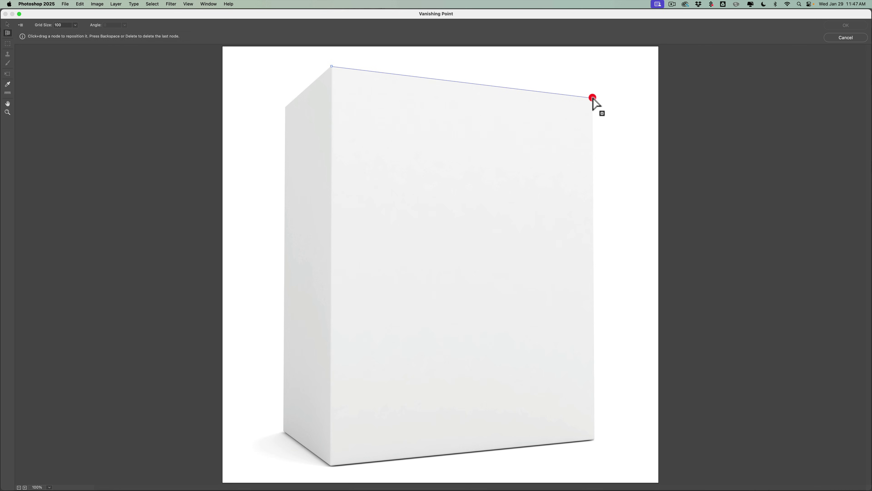
left_click(594, 440)
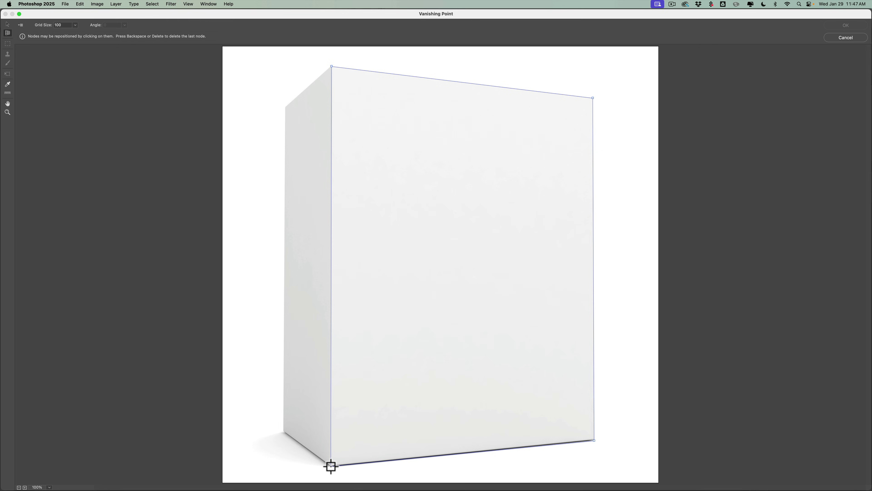
key("x")
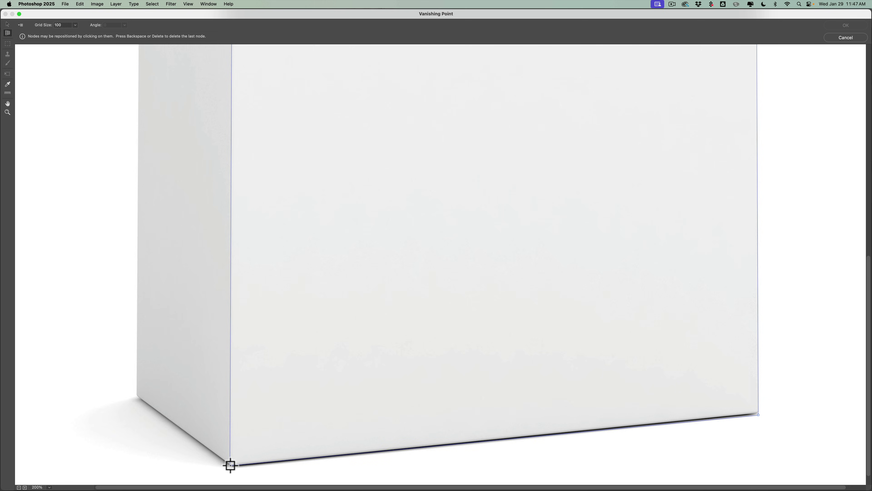
left_click(230, 465)
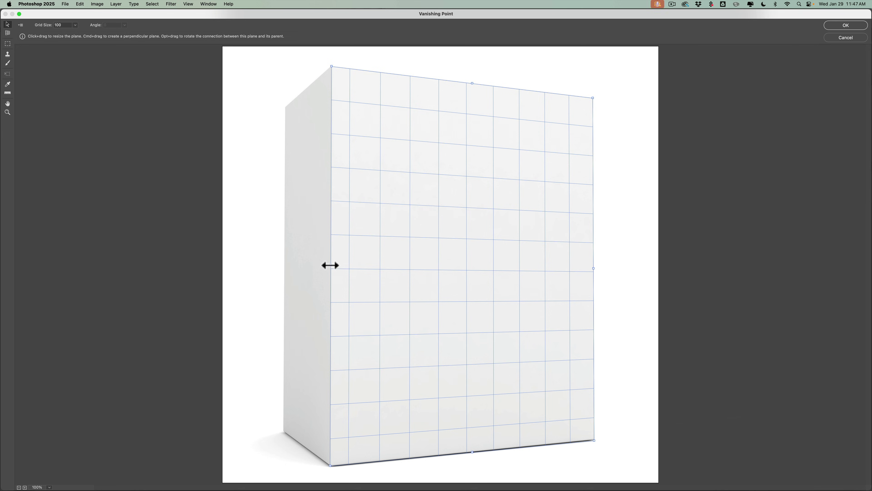
left_click_drag(330, 265, 291, 264)
key("super")
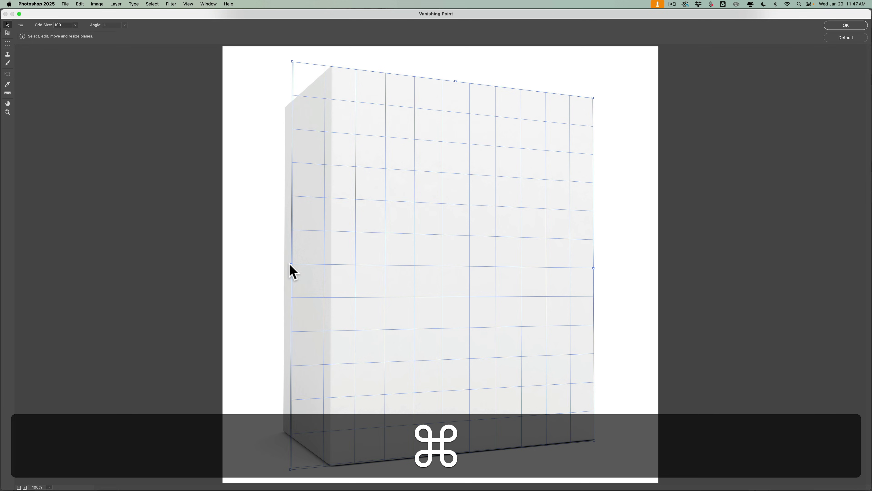
key("super+z")
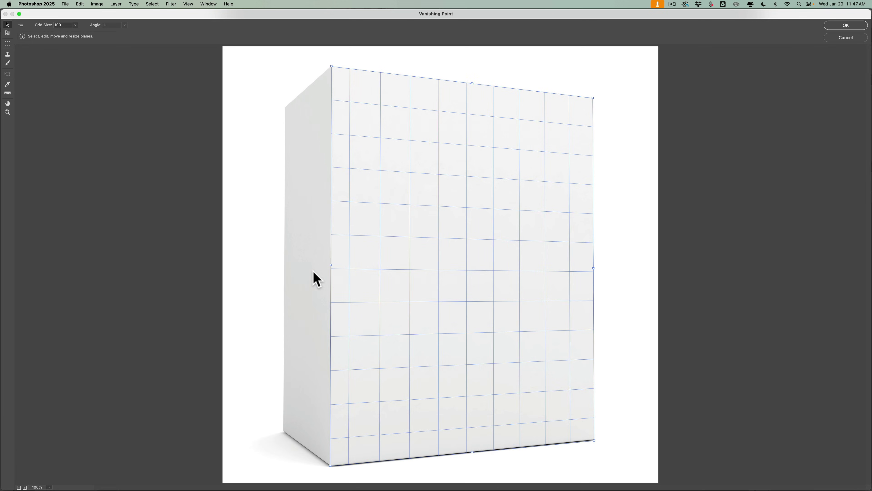
- Create a perpendicular plane from the front plane's edge and align its corners with the box's side face
key("super")
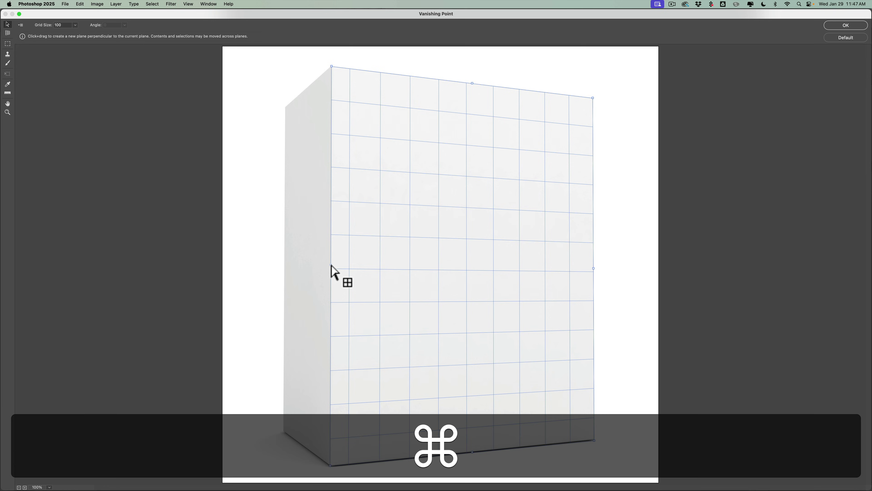
left_click_drag(332, 265, 284, 264)
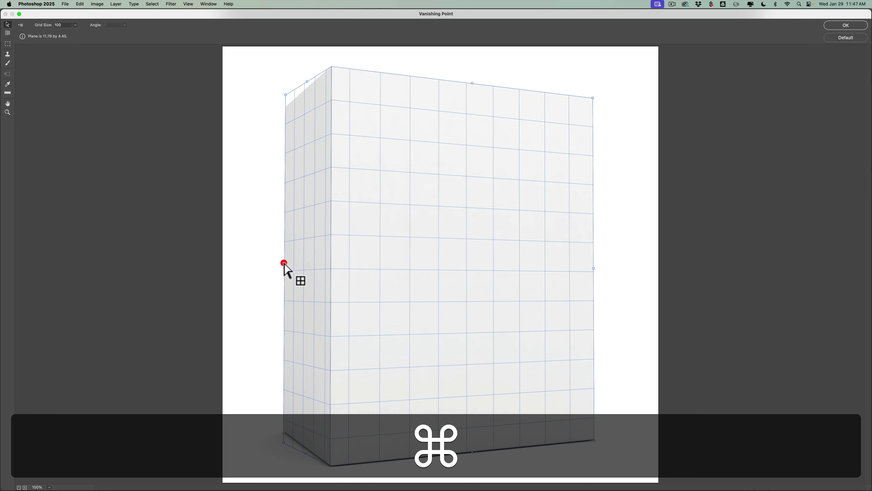
left_click_drag(284, 264, 285, 263)
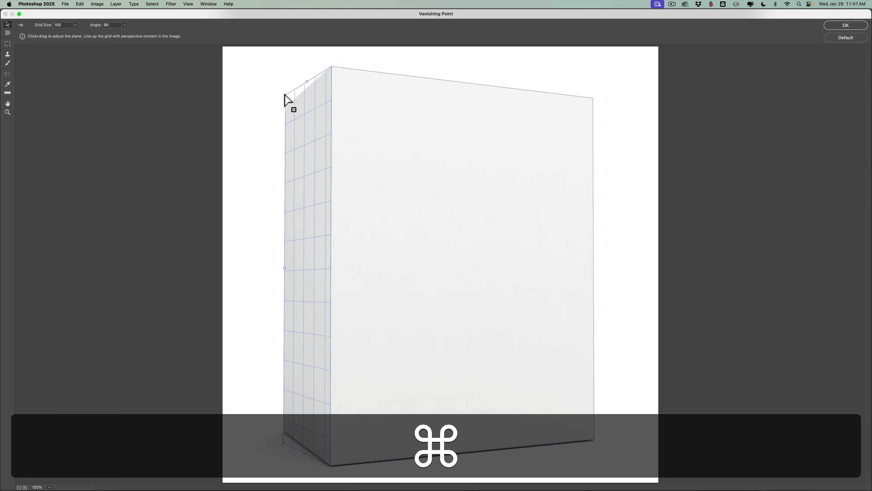
left_click_drag(286, 95, 286, 106)
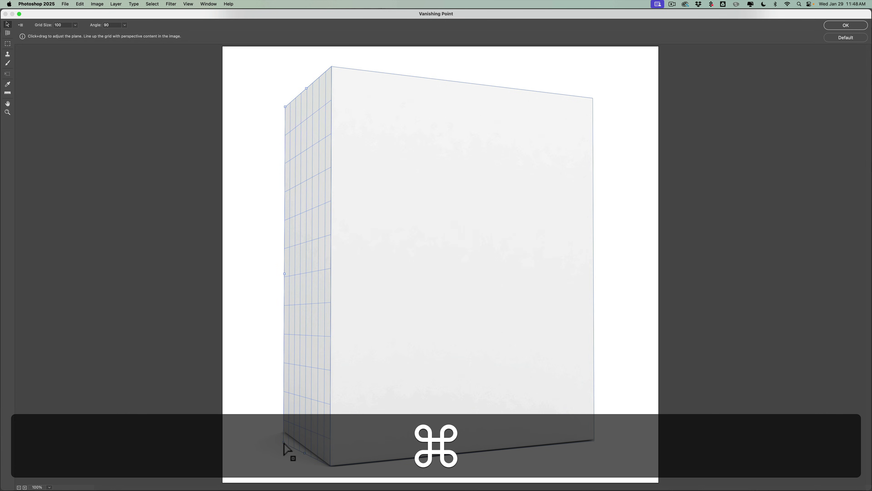
left_click_drag(284, 443, 284, 431)
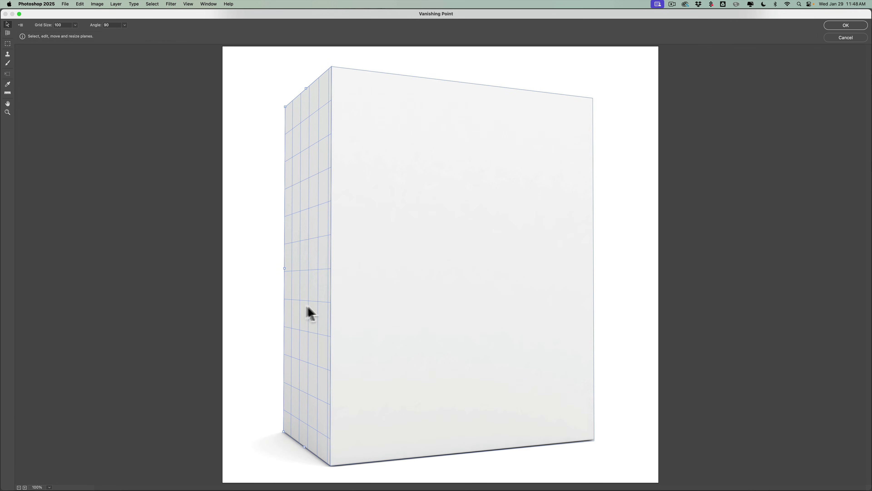
- Paste the copied chickadee image into the Vanishing Point filter and start transforming the whole floating selection
left_click(470, 264)
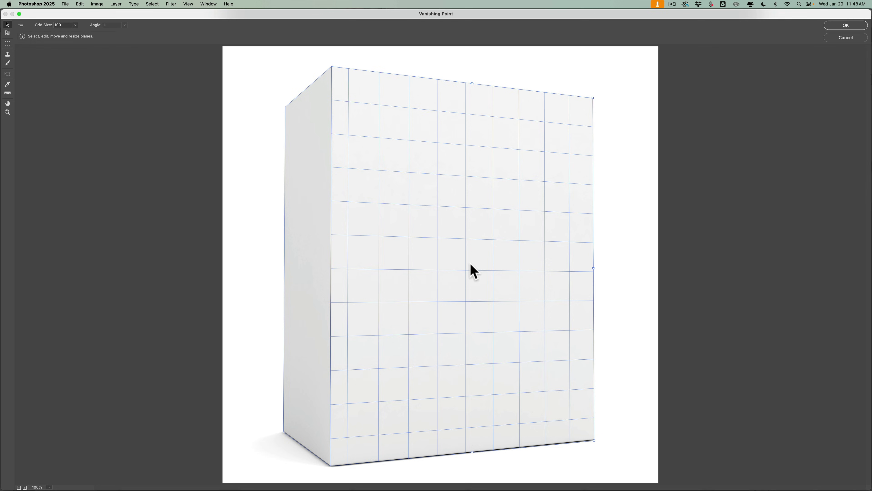
key("super")
key("super+v")
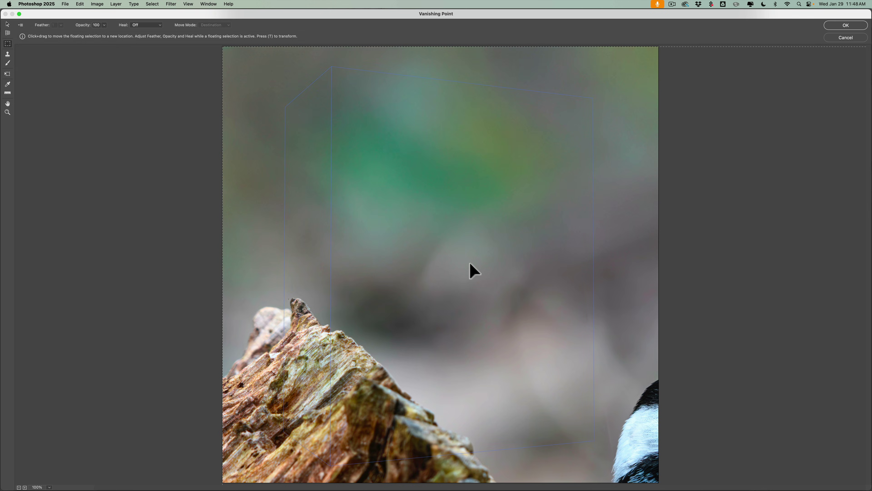
key("super")
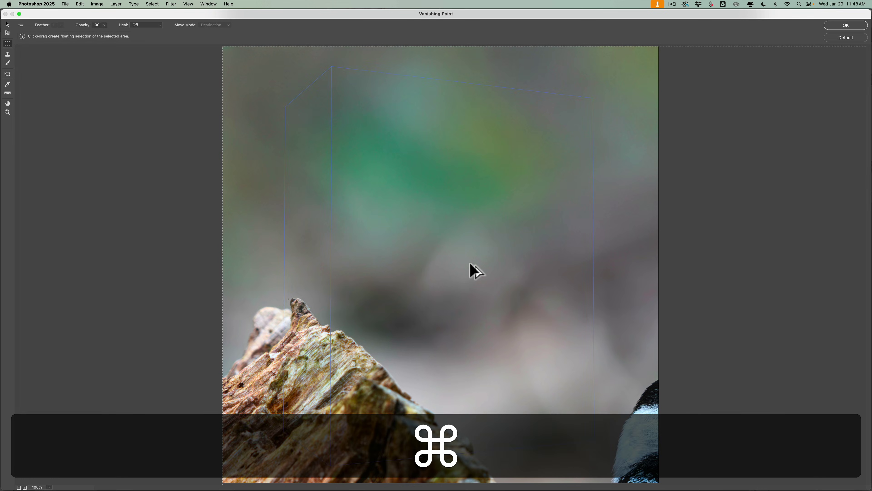
key("super+minus")
key("super+minus")
key("super+minus")
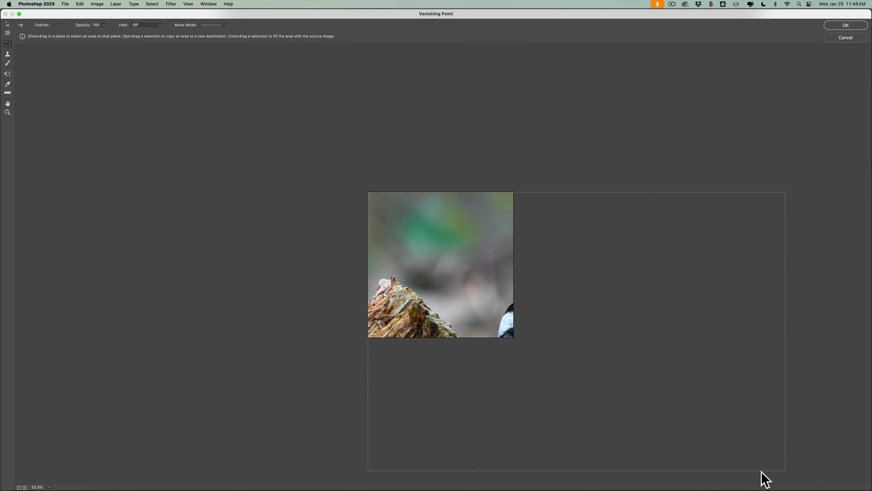
key("super+t")
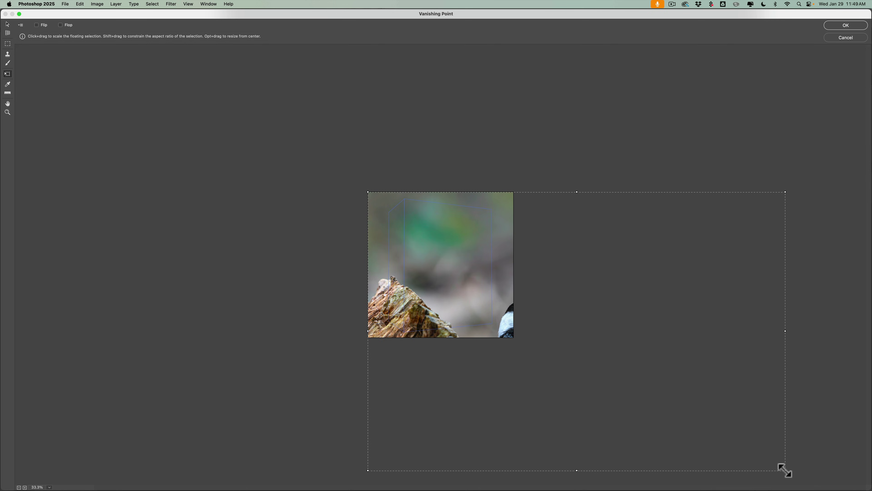
left_click_drag(785, 471, 760, 460)
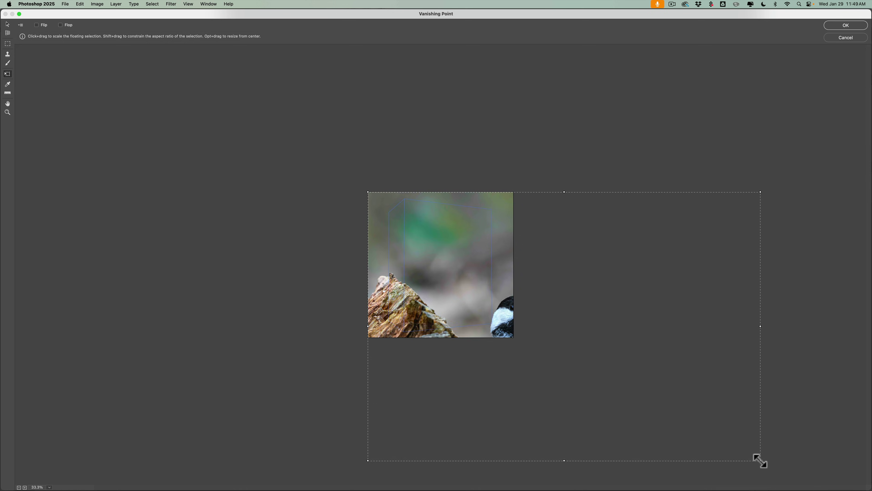
key("super+z")
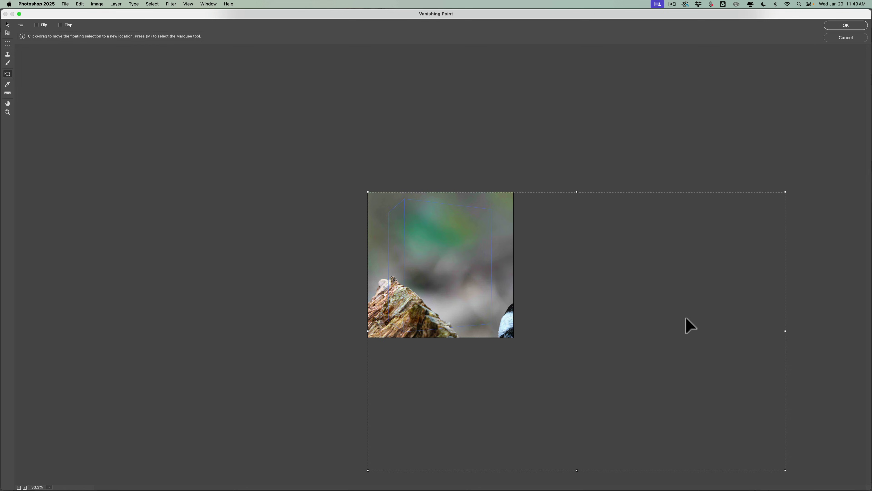
key("shift")
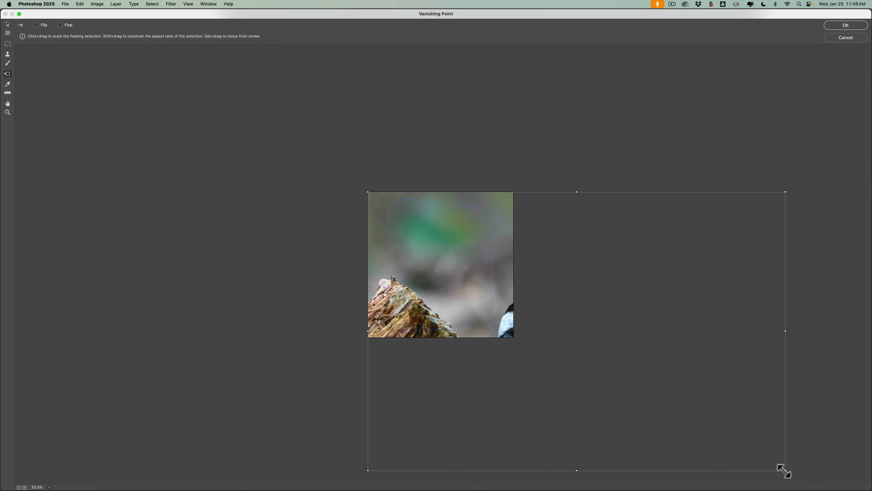
key("shift")
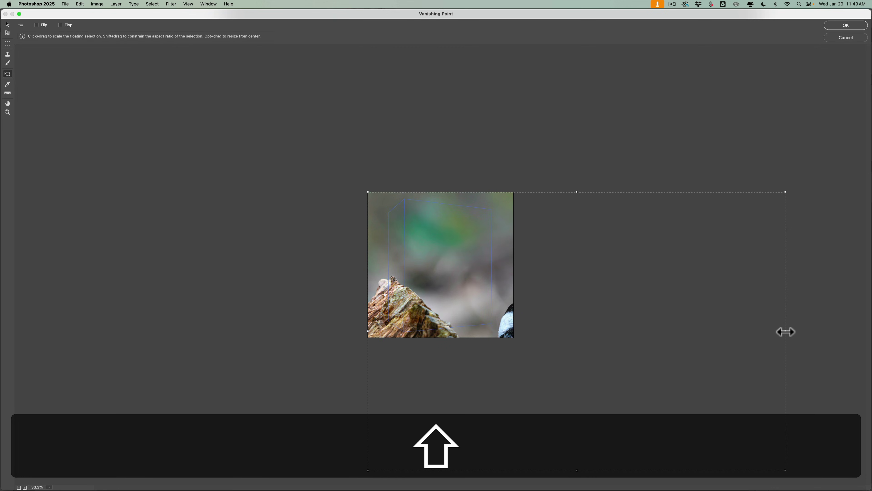
left_click_drag(786, 332, 608, 330)
key("super+shift+z")
key("super+z")
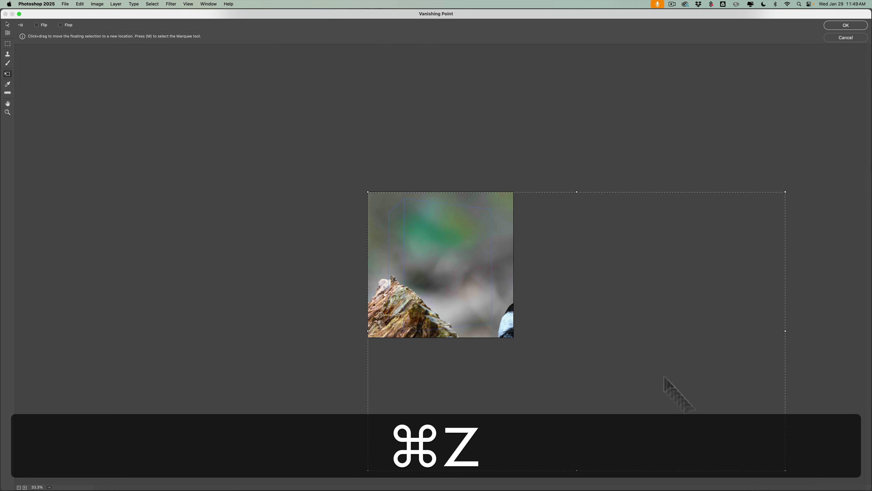
- Scale the pasted chickadee image down proportionally and place it on the box so it wraps around both faces
key("shift")
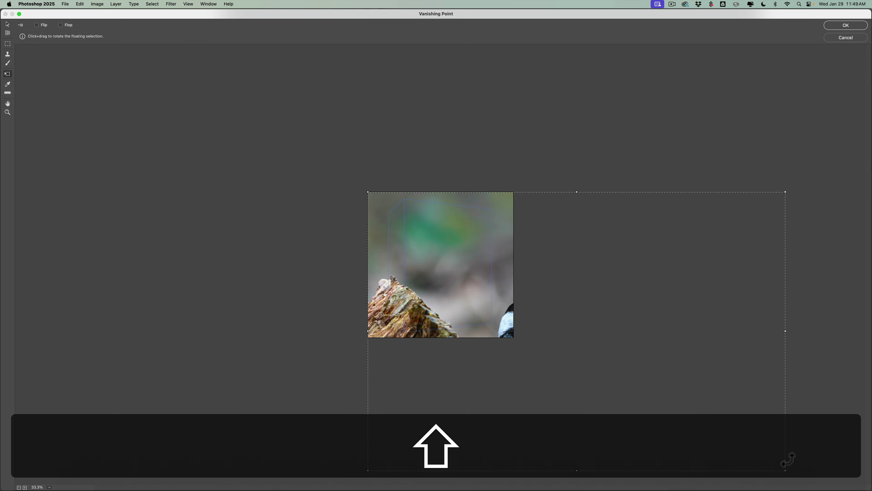
left_click_drag(784, 470, 579, 281)
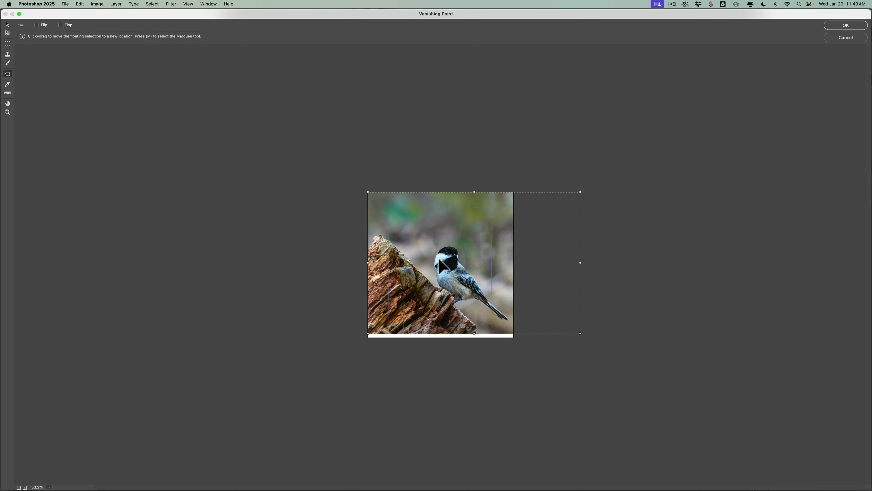
left_click_drag(439, 259, 415, 261)
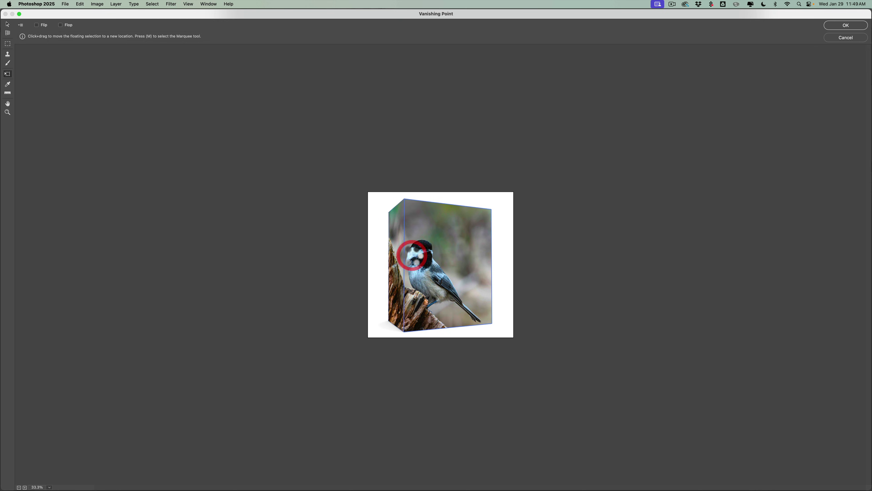
- Fine-tune the vertical position of the chickadee image on the box and apply the Vanishing Point filter
key("super")
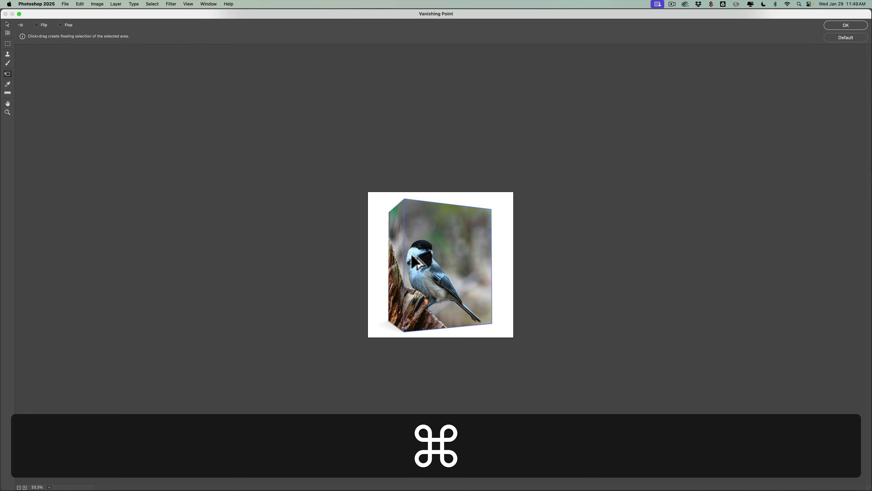
key("super+0")
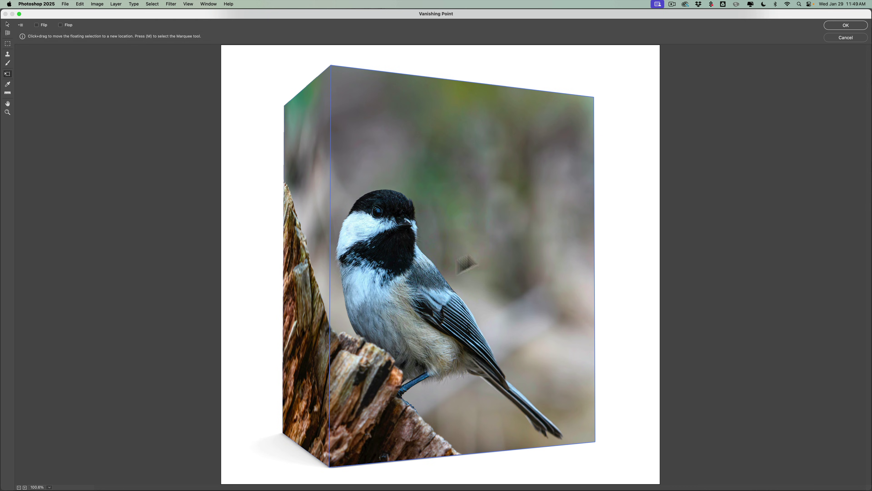
left_click_drag(409, 290, 408, 287)
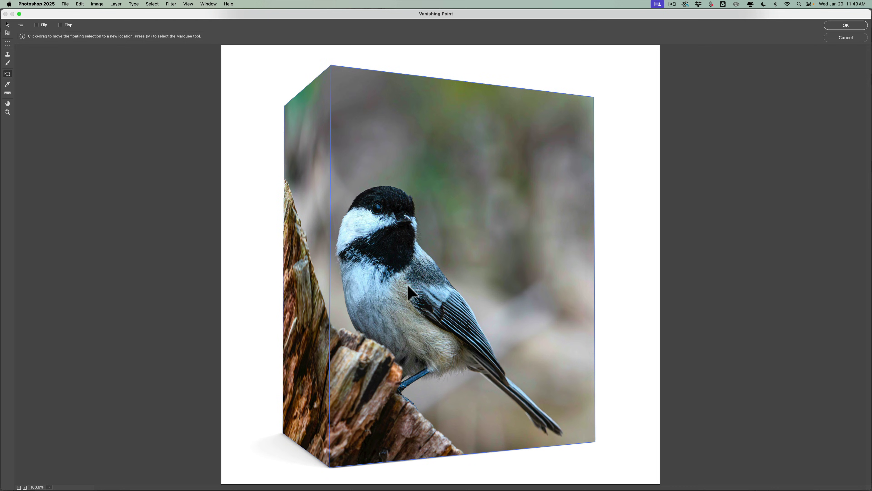
key("super+z")
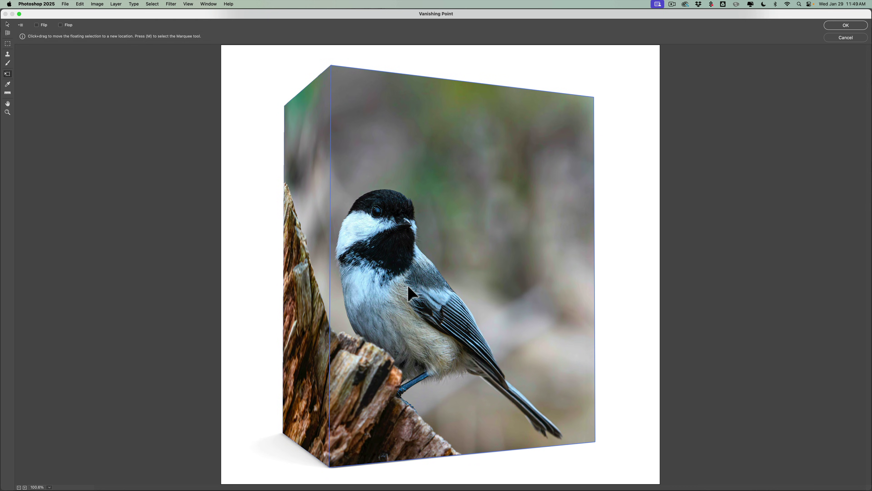
key("super+shift+z")
left_click(406, 288)
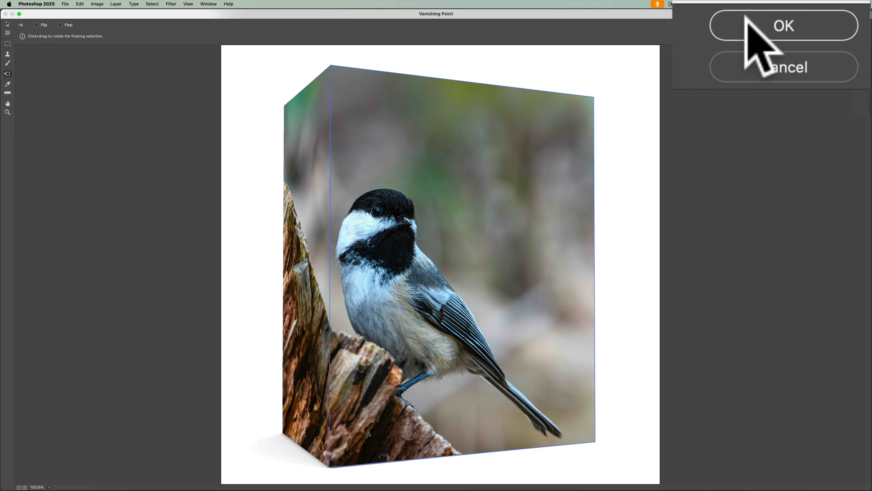
left_click(838, 23)
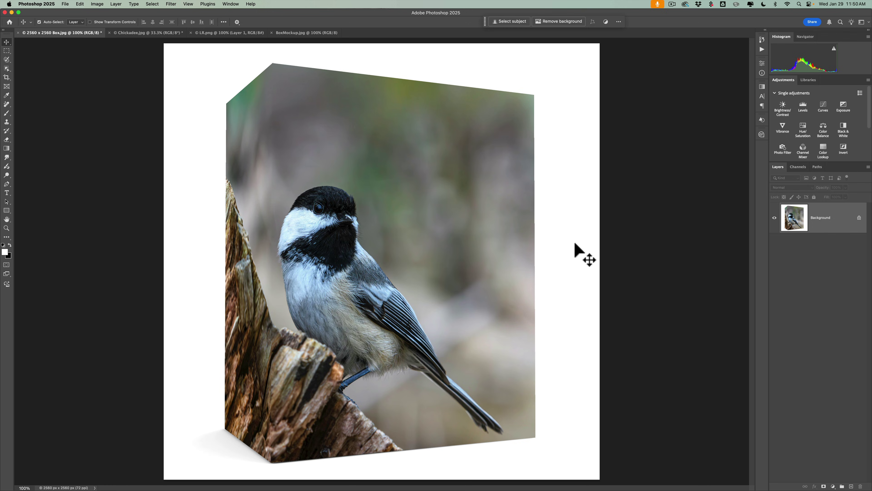
- Set up the Type tool with the Arial Black Regular font and centred text alignment
key("t")
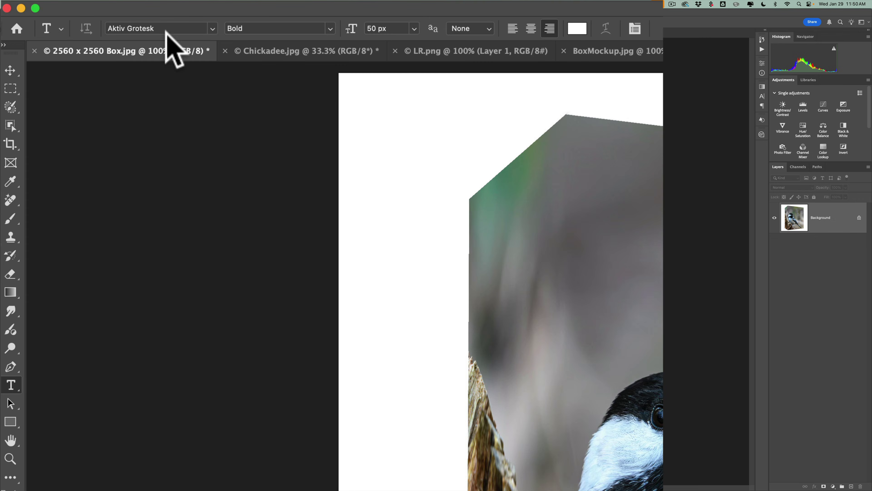
left_click(210, 30)
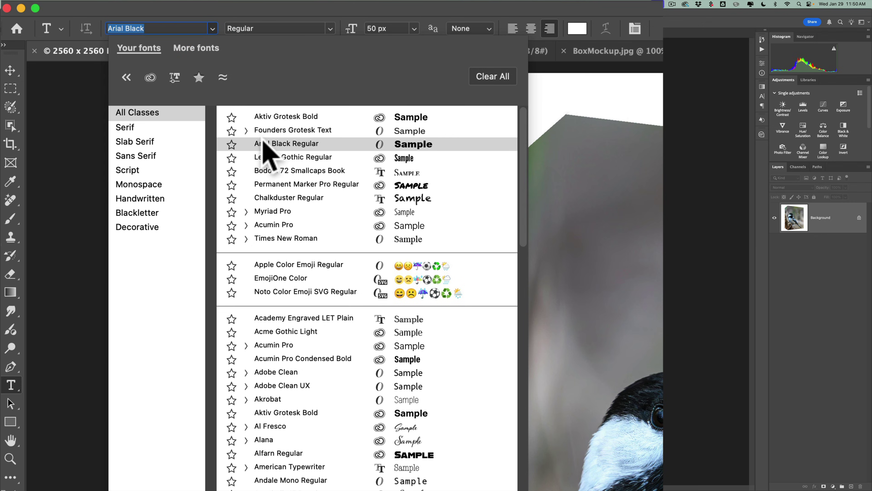
left_click(273, 143)
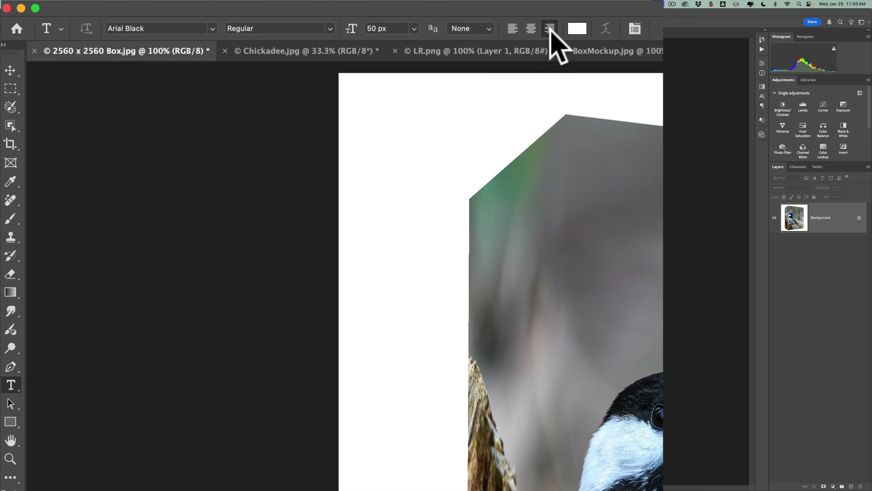
left_click(527, 28)
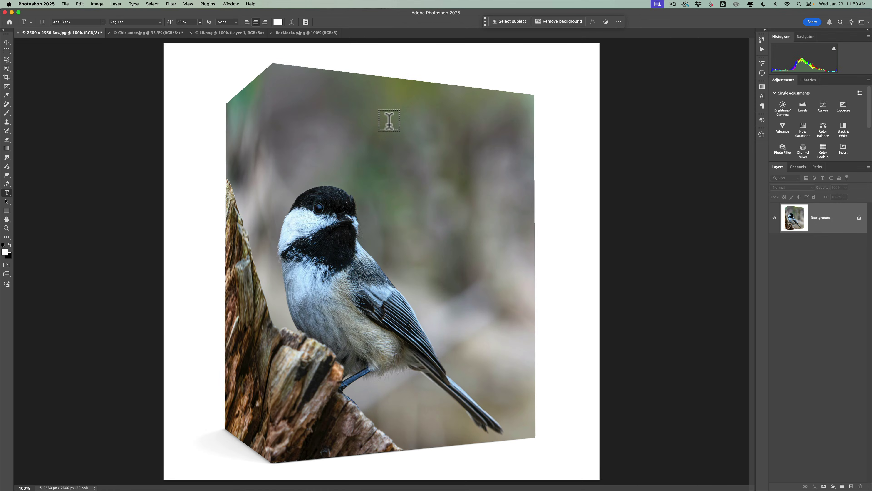
- Add the text "Lightroom" near the top of the box's front face and commit it
left_click(389, 121)
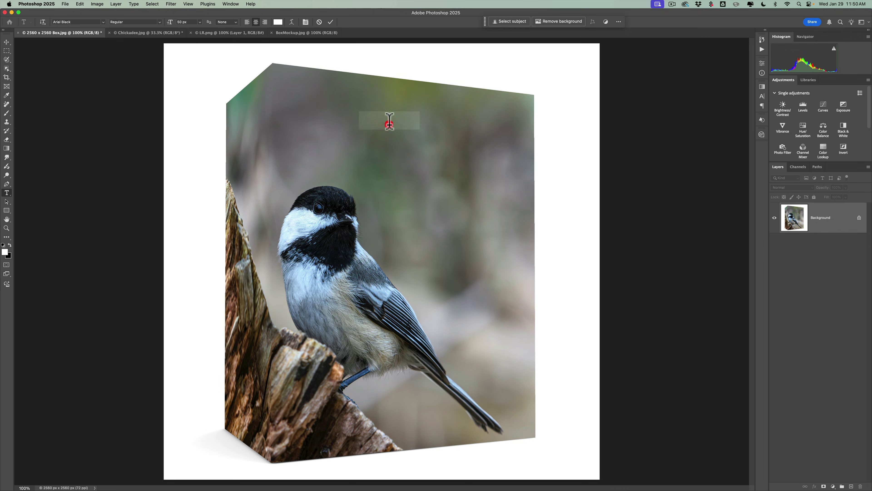
type("Iightroom")
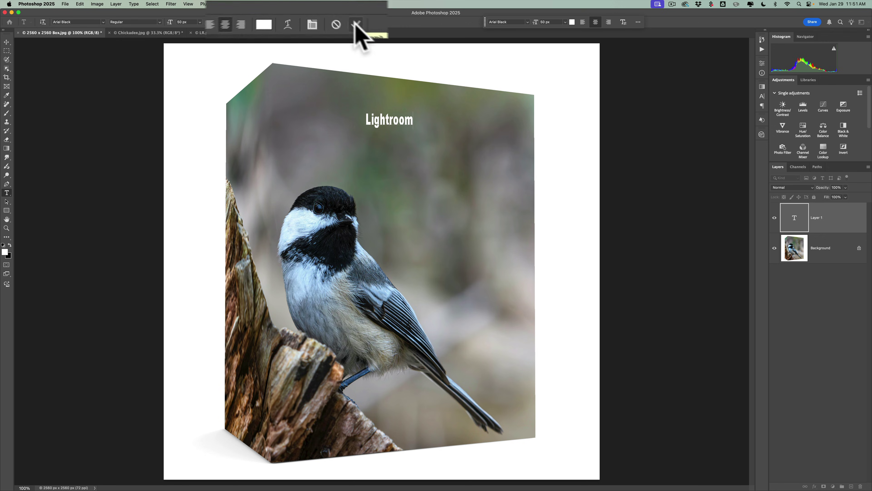
left_click(331, 22)
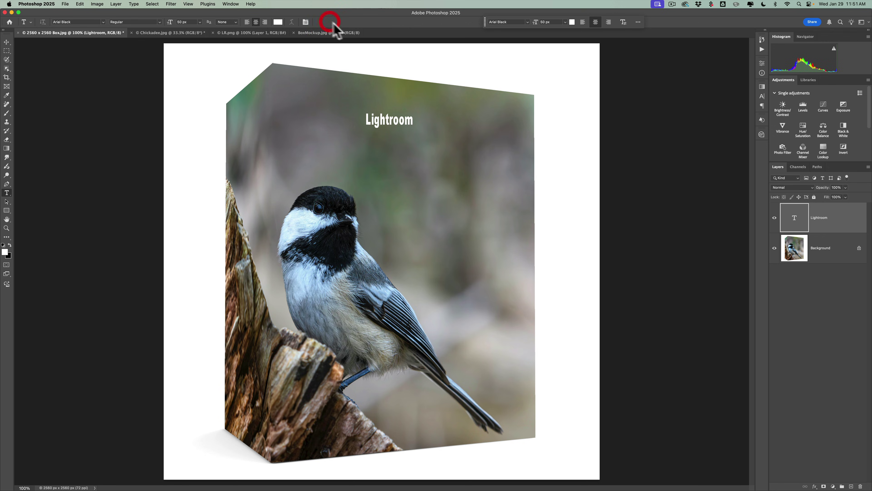
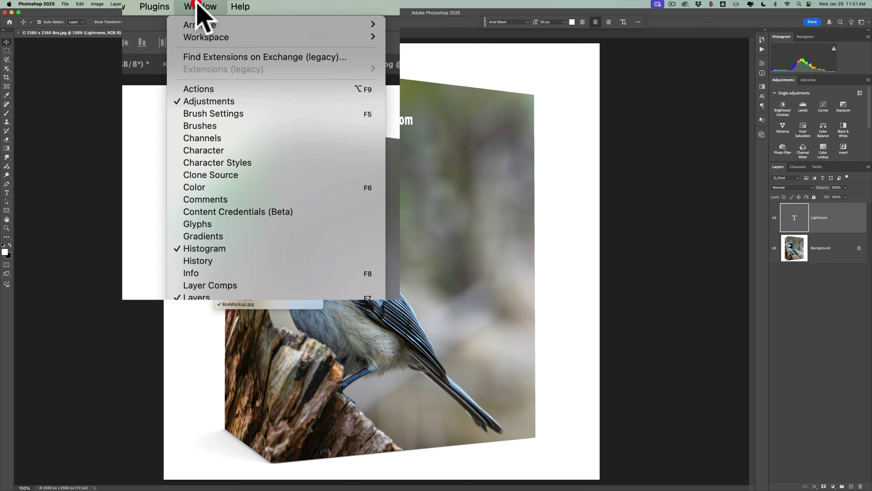
- Enlarge the "Lightroom" text to a font size of 220 px using the character settings
left_click(215, 150)
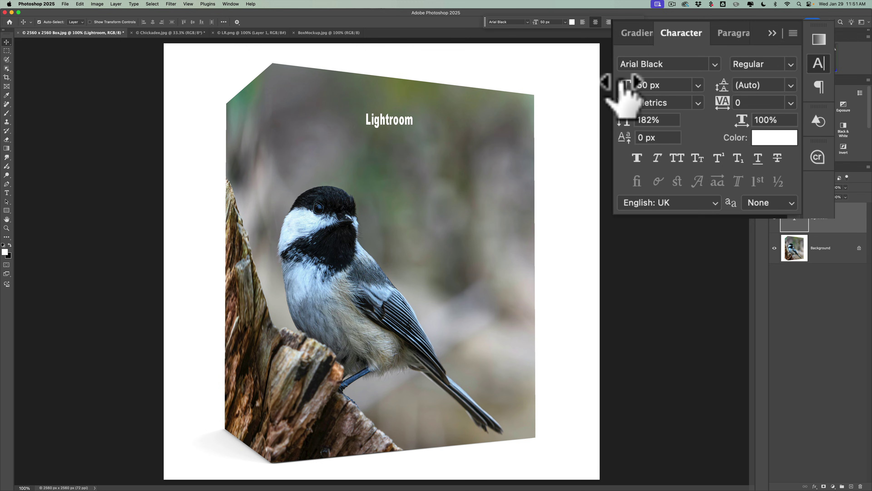
left_click_drag(625, 85, 692, 84)
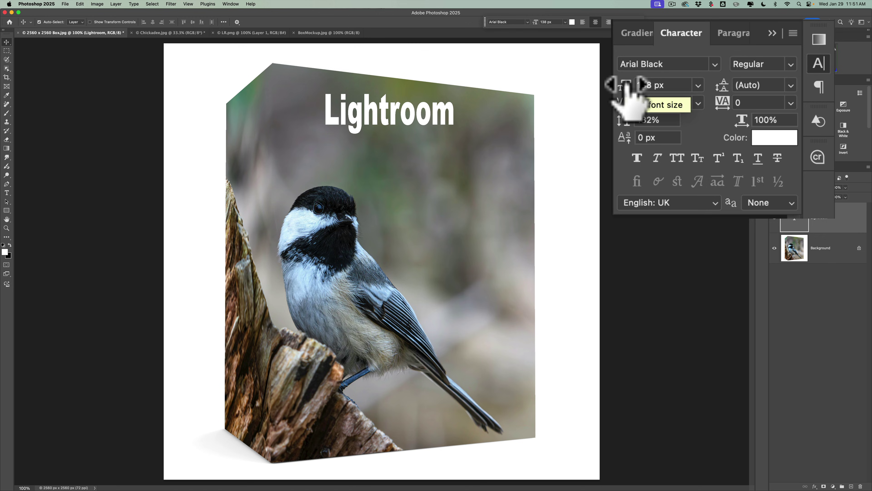
left_click_drag(627, 82, 693, 90)
left_click(727, 108)
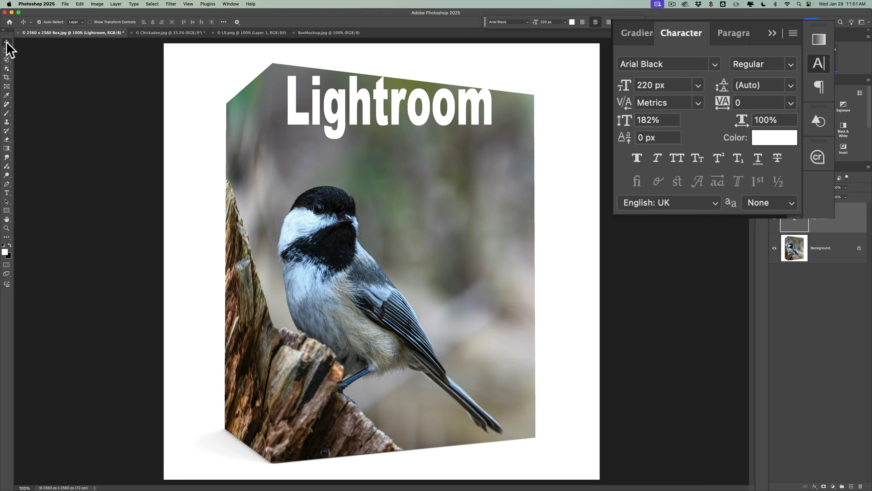
- Move the "Lightroom" text lower on the box's front face and enlarge it to a font size of 253 px
left_click_drag(478, 115, 478, 141)
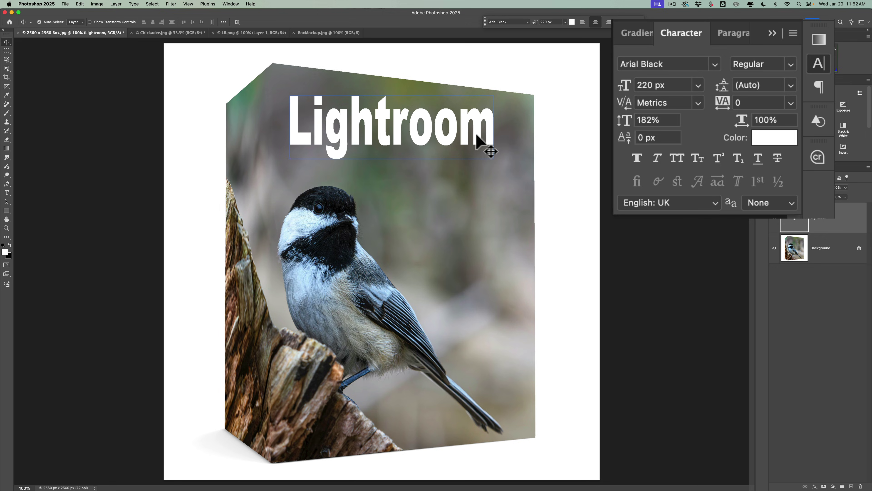
left_click(640, 90)
key("shift+Up")
key("shift+Up")
key("Down")
left_click(687, 104)
left_click_drag(482, 116, 485, 126)
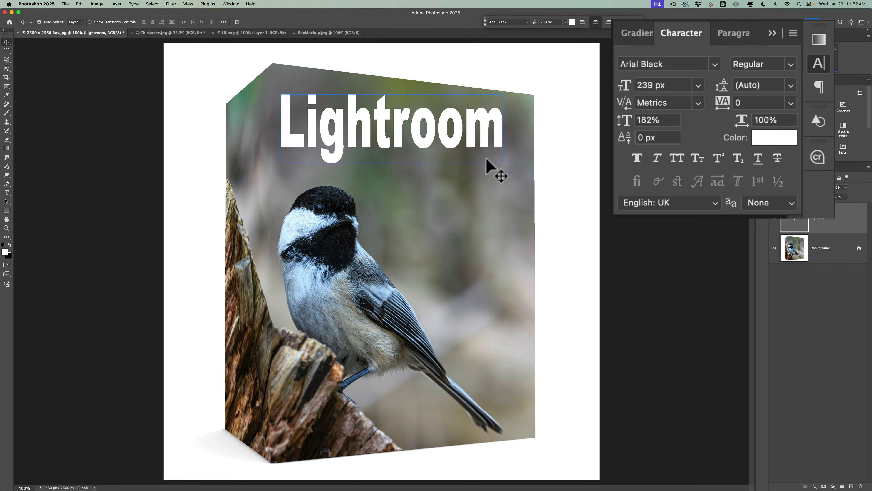
left_click_drag(625, 86, 637, 82)
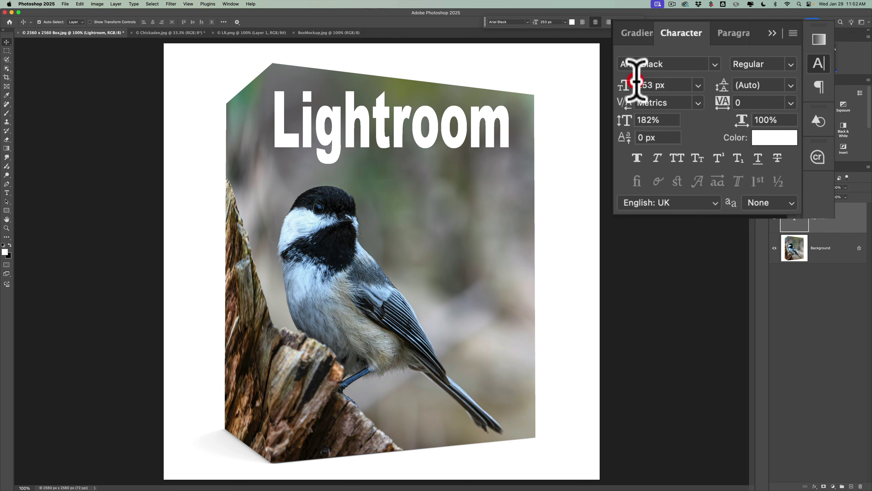
key("Return")
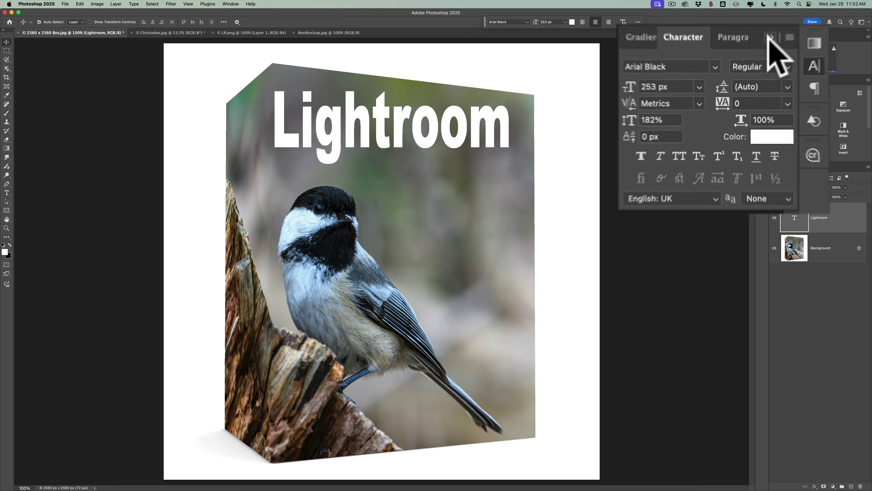
left_click(742, 84)
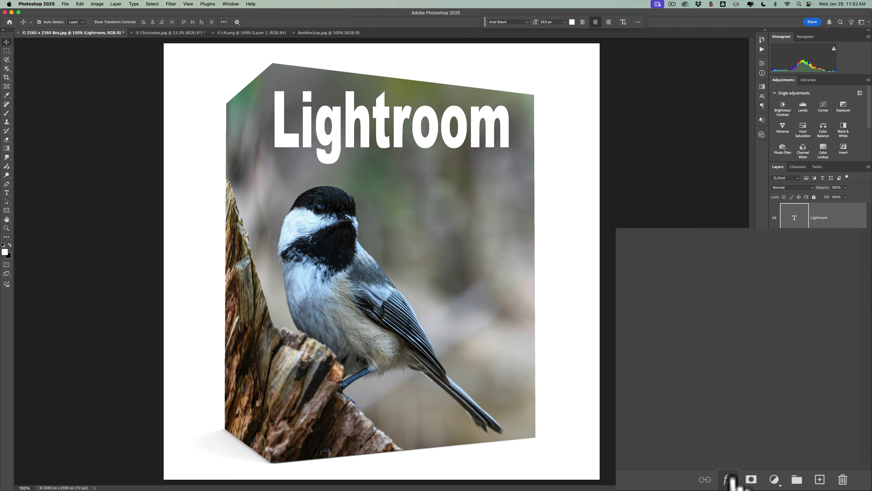
- Add a Drop Shadow to the "Lightroom" text with 60% opacity, 130° angle, 17 px distance, 10% spread and 24 px size
left_click(732, 482)
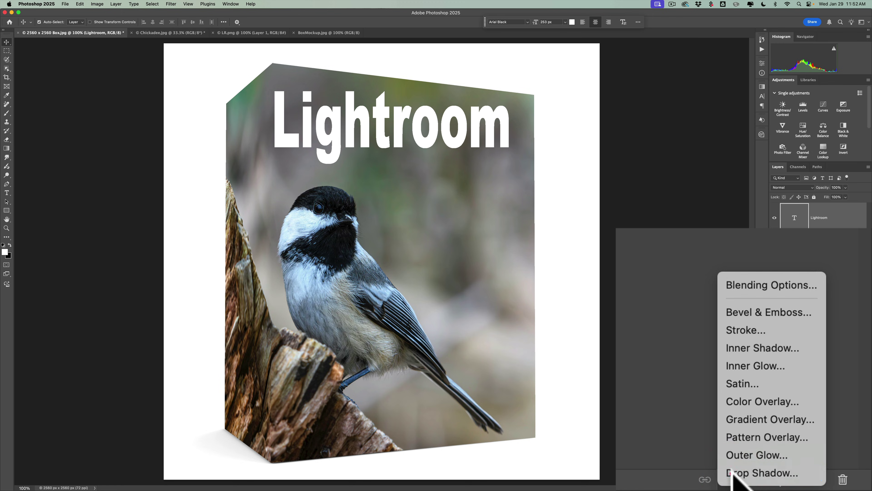
left_click(730, 473)
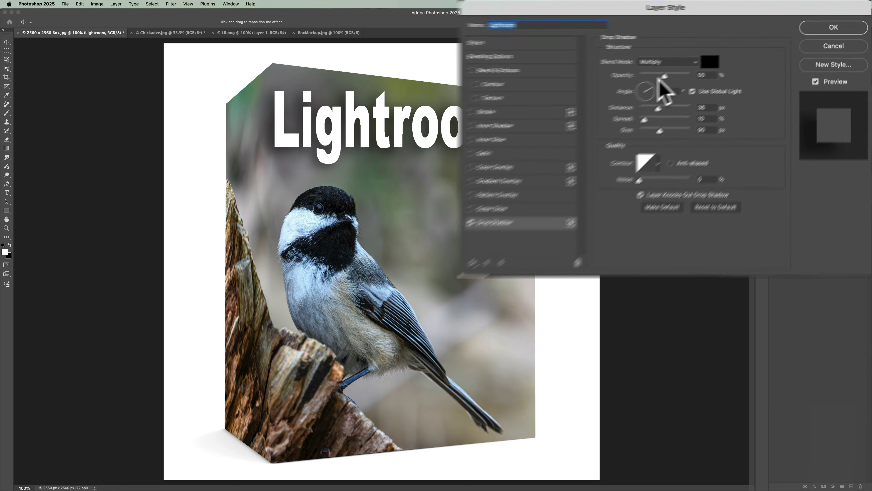
left_click_drag(622, 127, 609, 149)
left_click_drag(627, 85, 635, 84)
left_click_drag(616, 116, 600, 101)
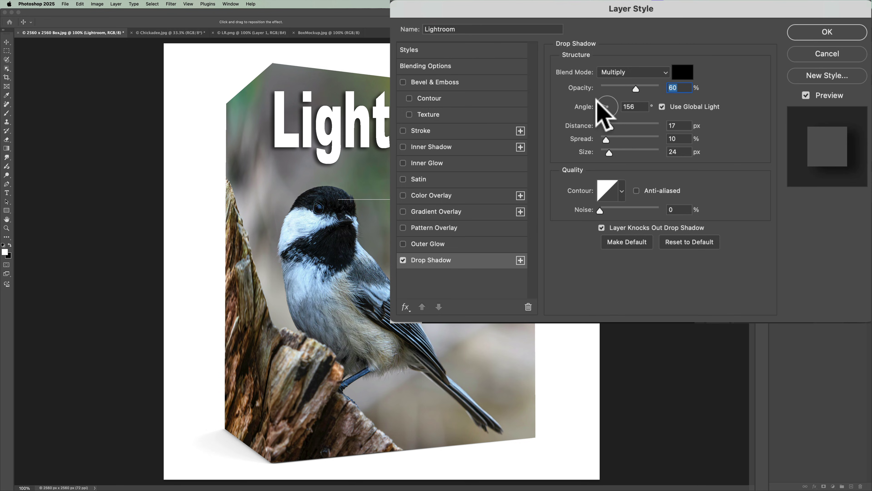
left_click(600, 96)
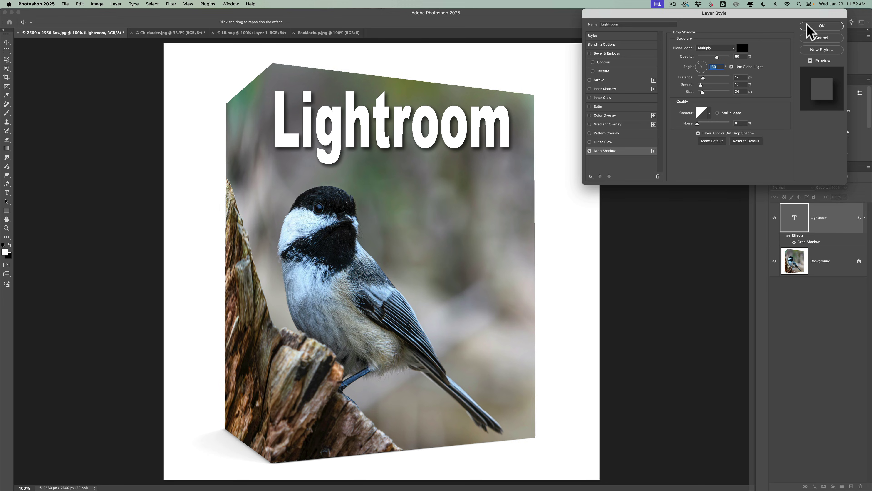
left_click(821, 26)
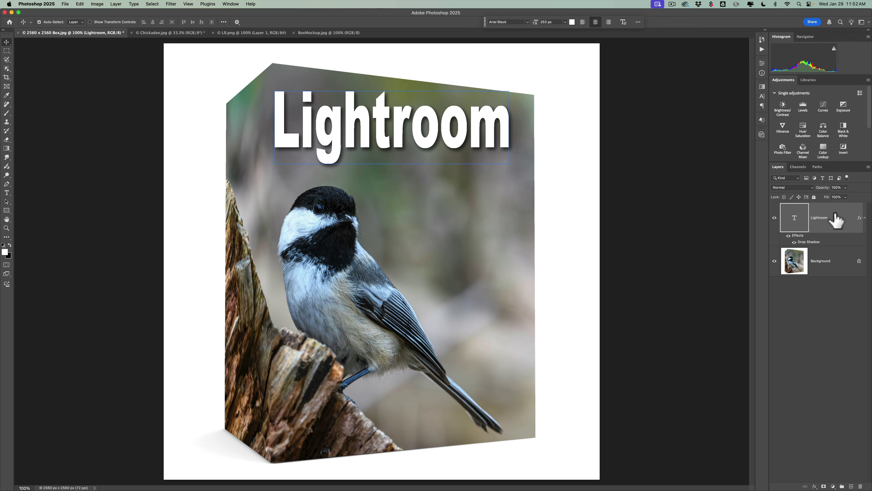
- Rasterize the type and the layer style of the Lightroom layer
right_click(836, 220)
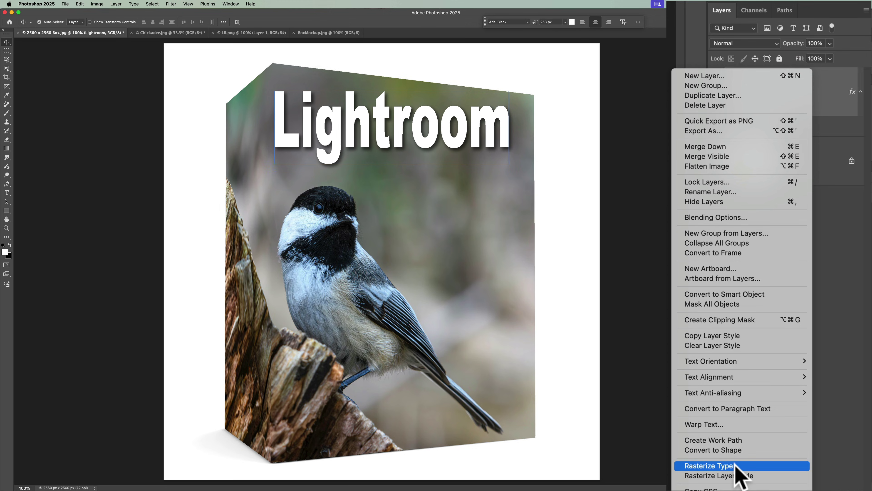
left_click(756, 470)
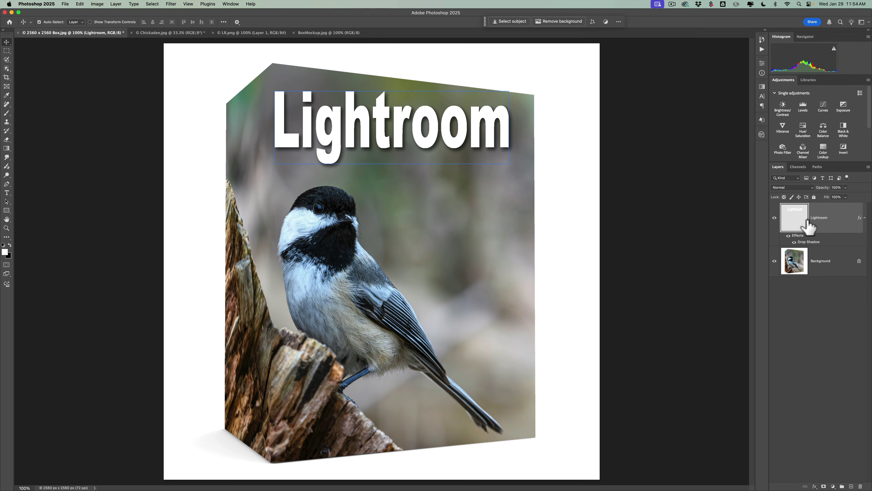
right_click(836, 222)
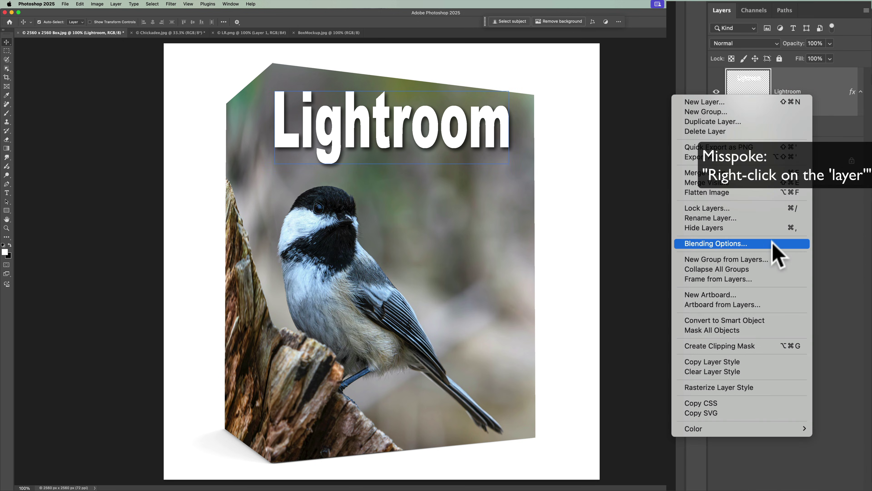
left_click(745, 388)
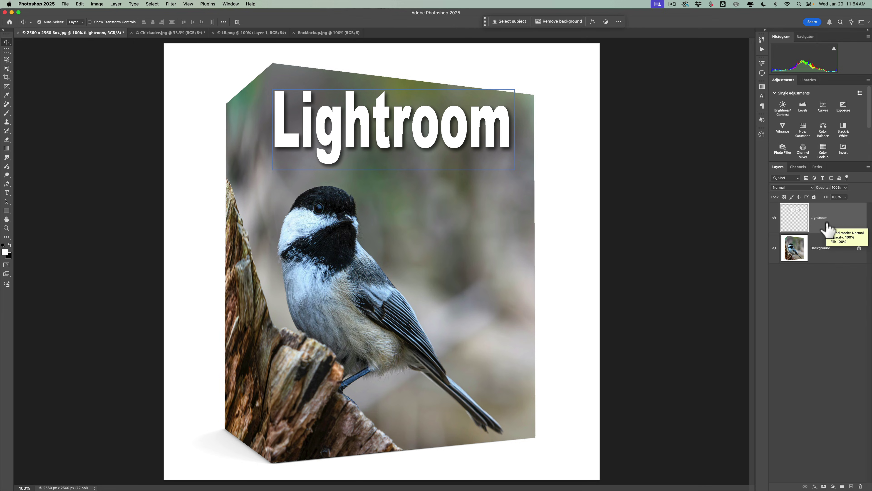
- Copy the entire Lightroom layer to the clipboard, then hide it and make the Background layer active
key("super")
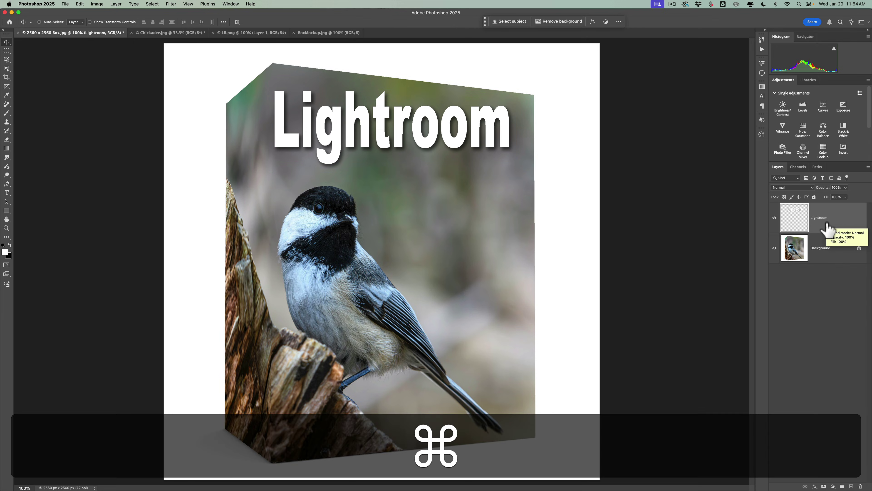
key("super+a")
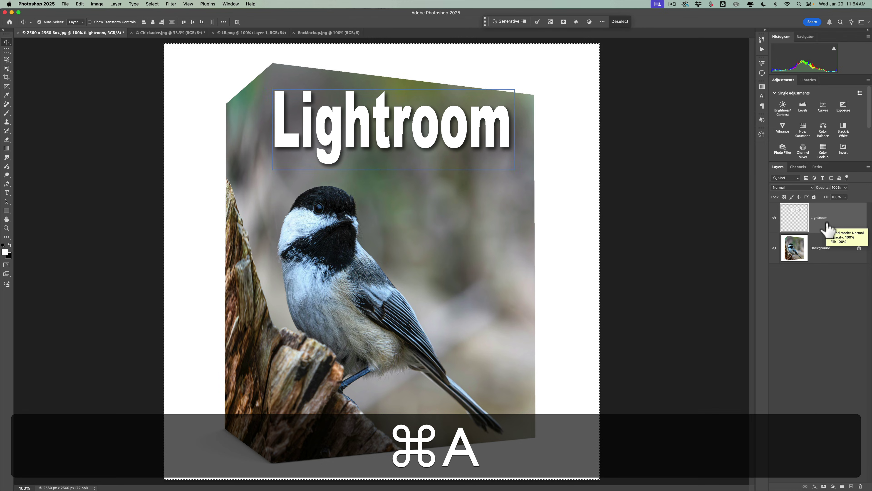
key("super+c")
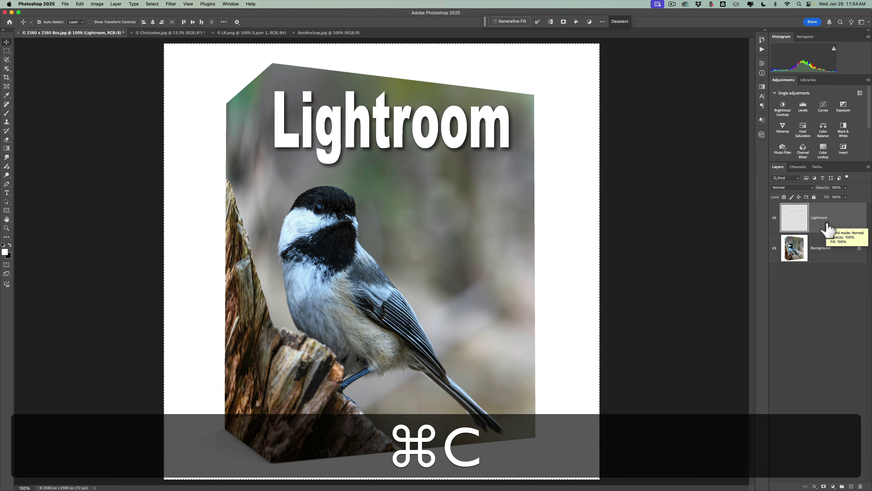
left_click(775, 218)
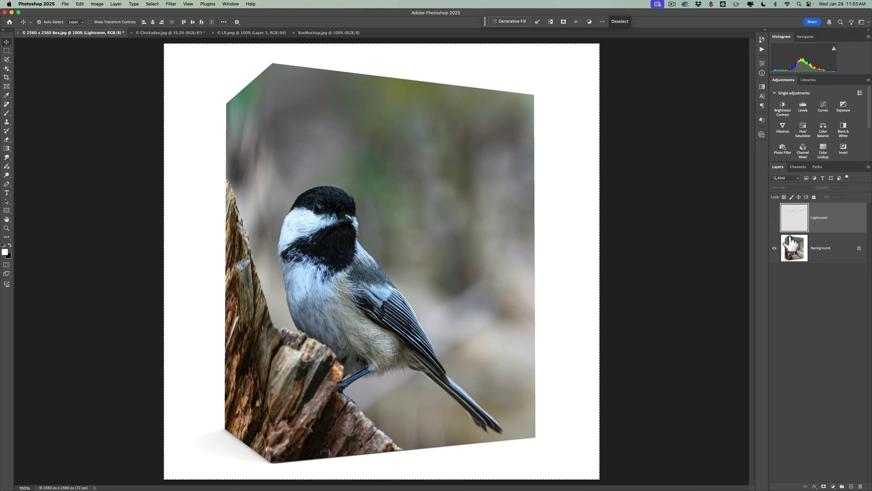
left_click(794, 247)
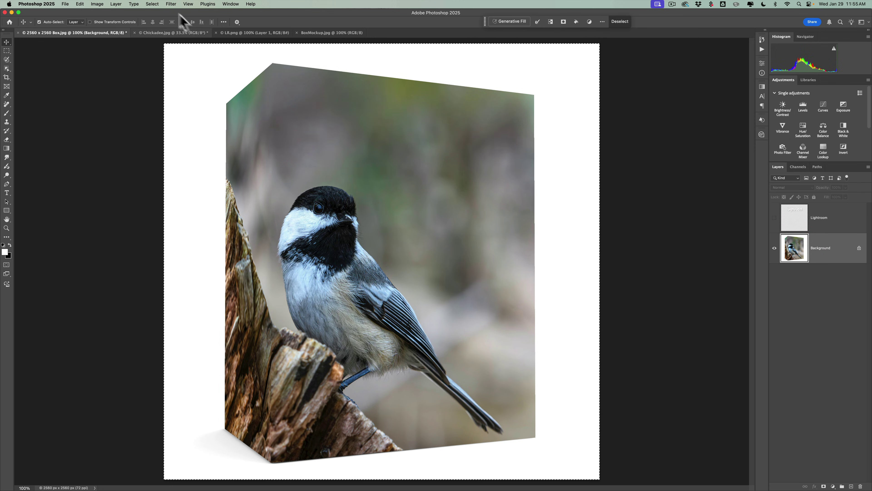
- Paste the copied title into the Vanishing Point filter and place it across the upper part of the box's front plane
left_click(164, 4)
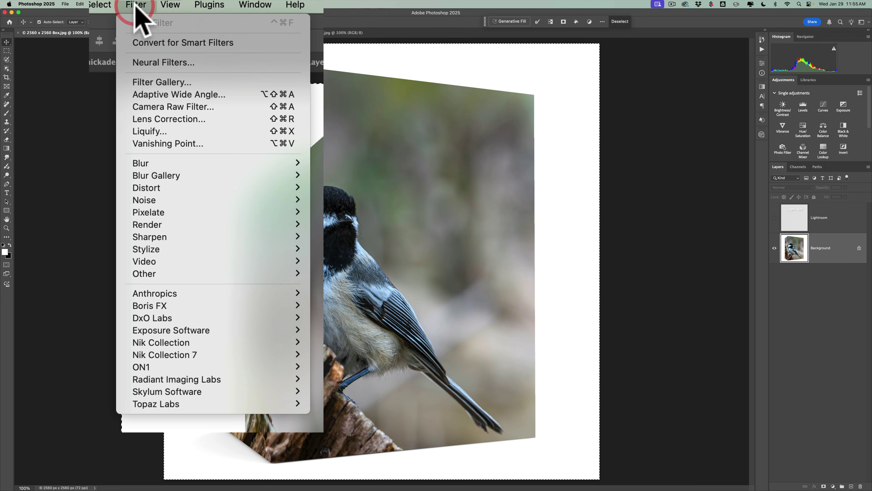
left_click(157, 143)
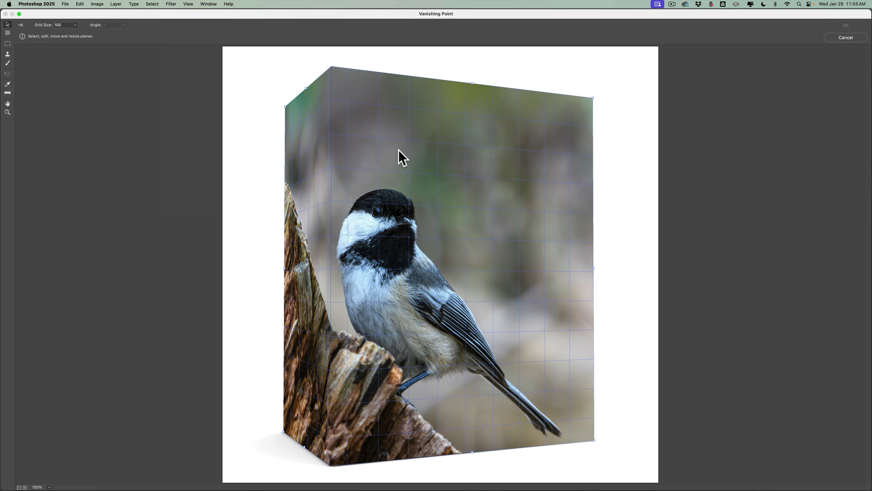
key("super")
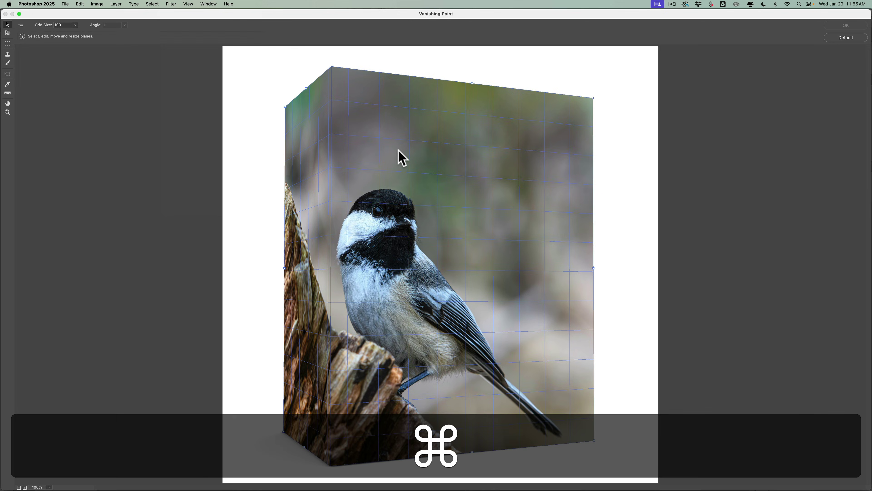
key("super+v")
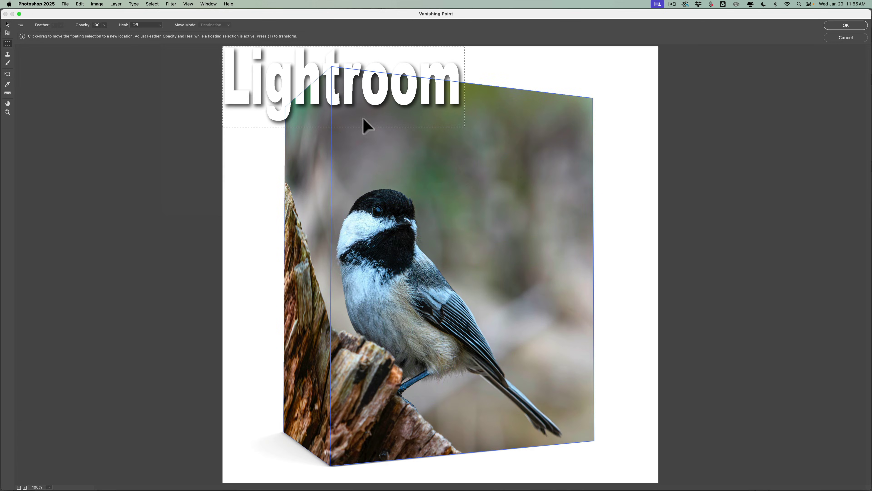
left_click_drag(348, 99, 475, 142)
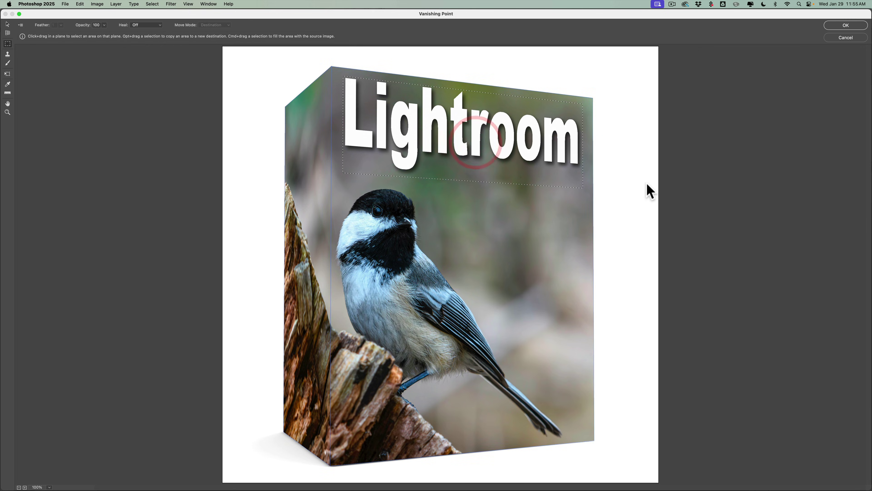
- Scale the pasted title up very slightly in proportion on the front plane and apply the Vanishing Point filter
key("super")
key("super+t")
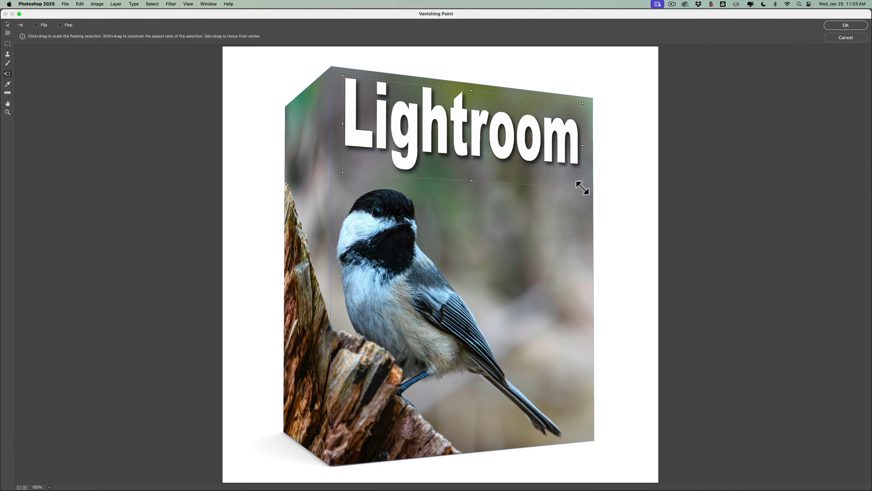
left_click_drag(583, 146, 554, 146)
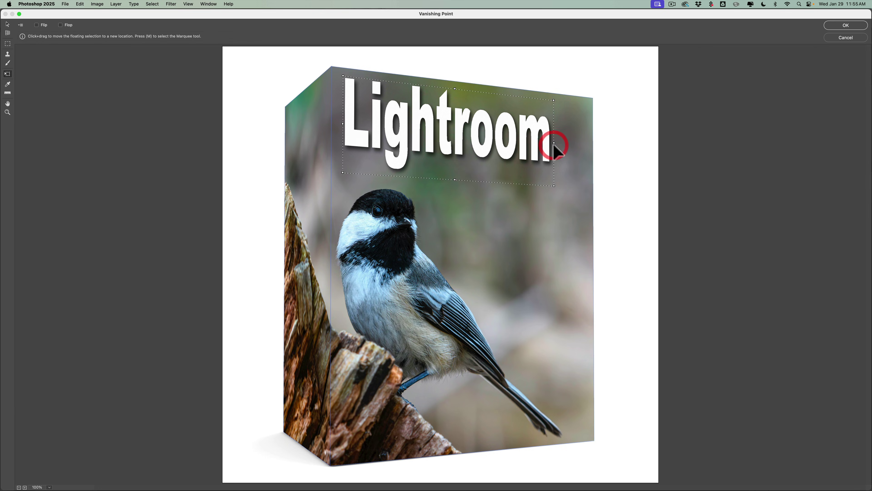
key("super+z")
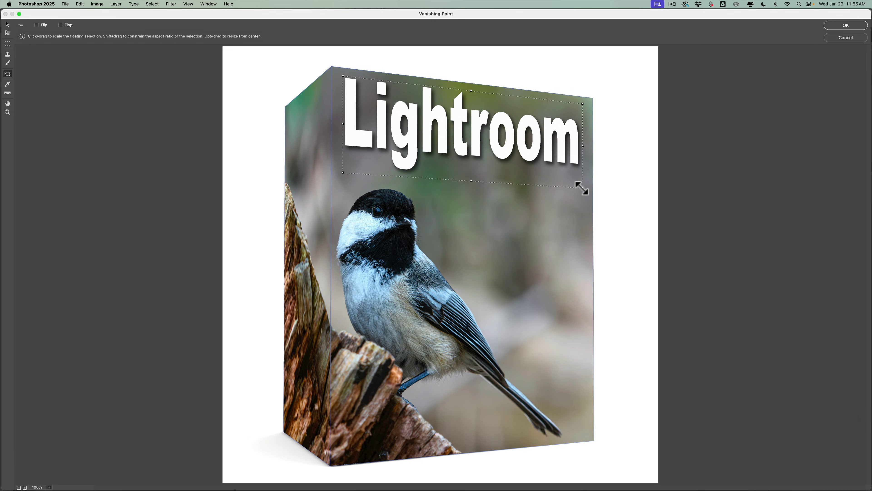
key("shift")
mouse_move(583, 188)
left_mouse_down()
mouse_move(570, 181)
mouse_move(584, 190)
left_mouse_up()
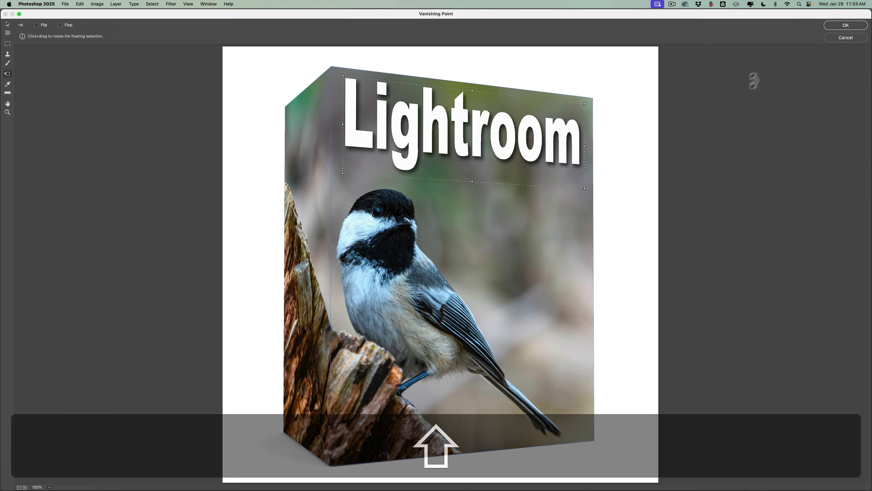
left_click(844, 25)
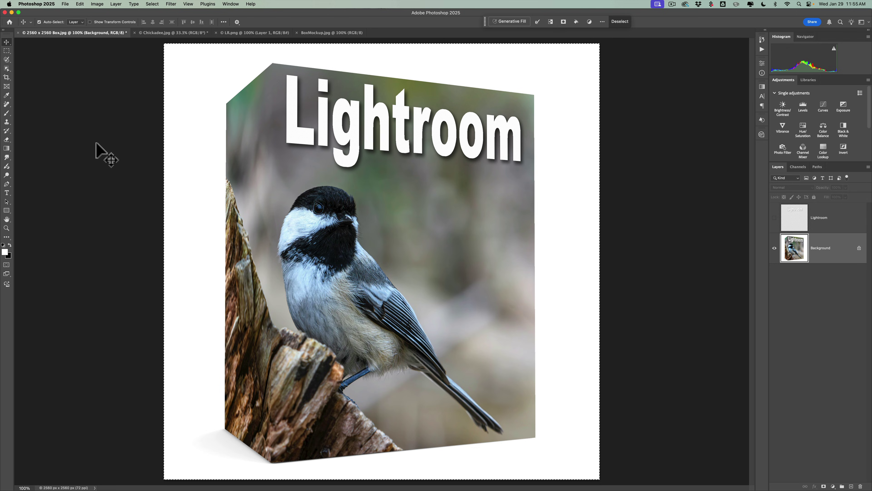
- Add the text "The Easy Way" in Founders Grotesk Text Regular just below the Lightroom title on the box front
key("t")
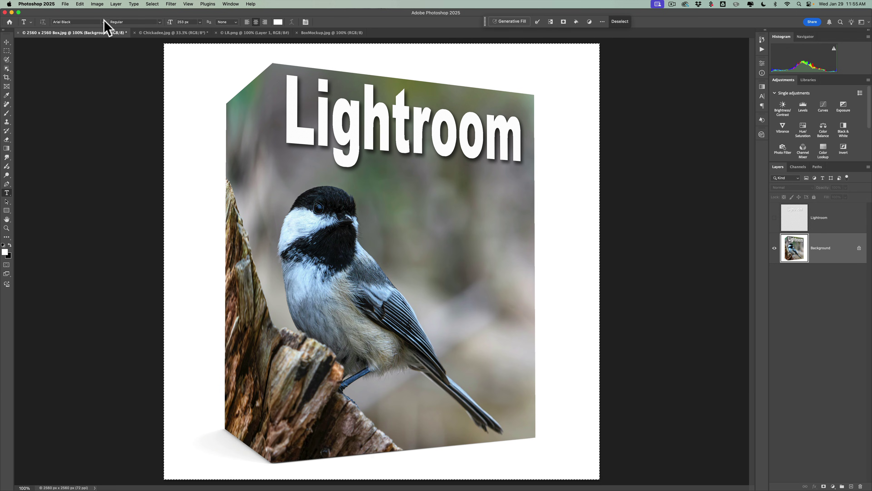
left_click(103, 21)
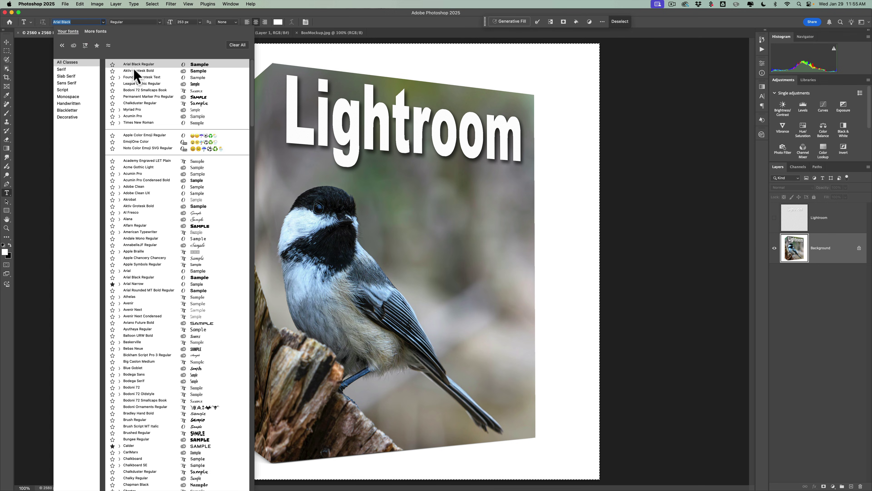
left_click(149, 78)
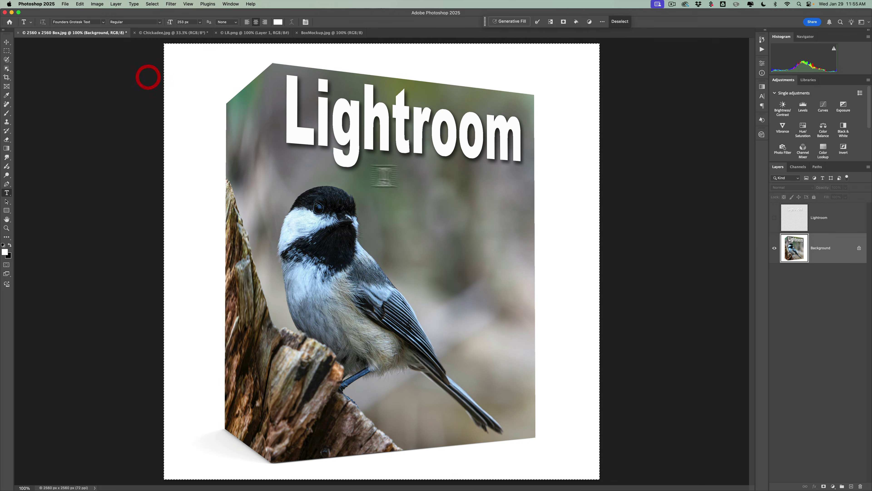
left_click(423, 195)
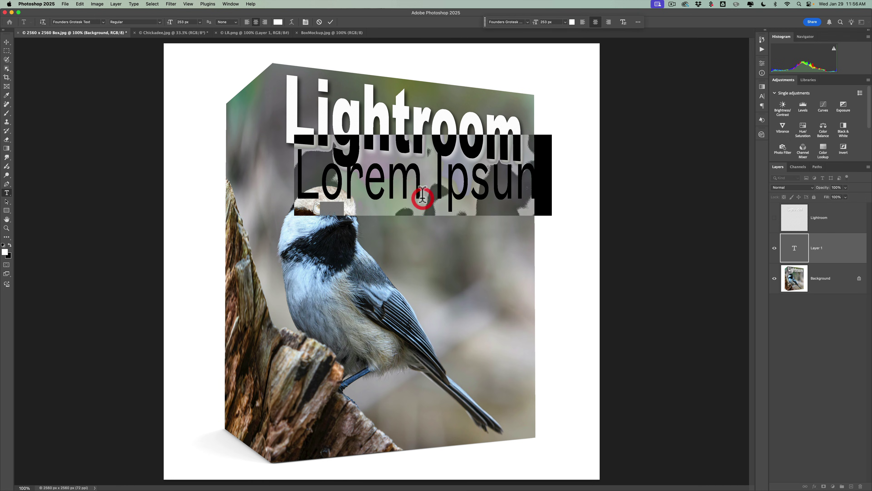
type("The Ea")
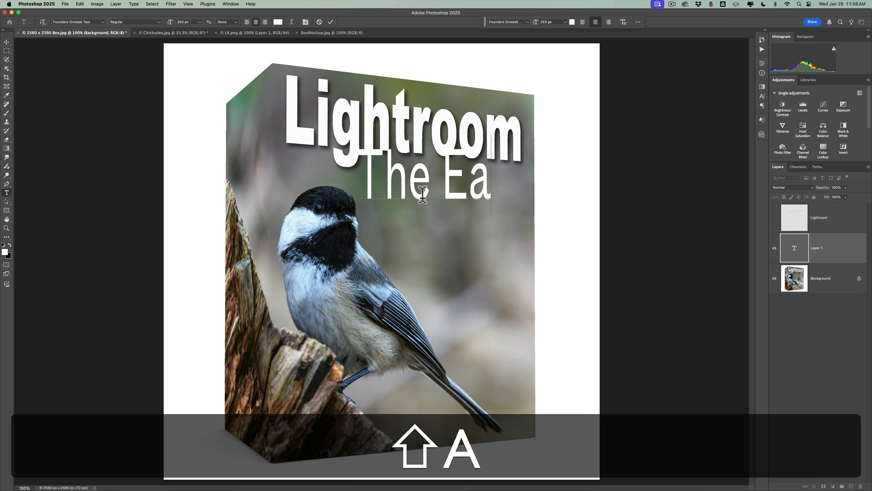
type("sy Way")
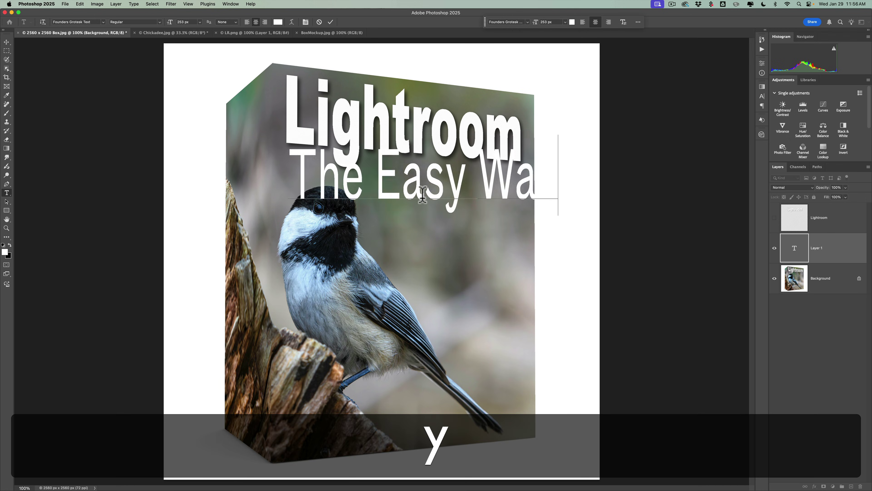
left_click(331, 21)
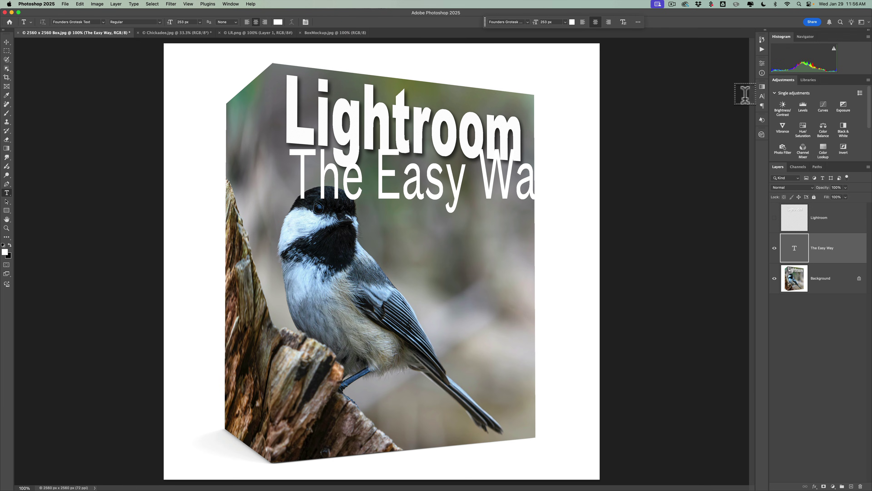
- Reduce "The Easy Way" to a font size of 148 px and move it to end under the right end of the Lightroom title
left_click(760, 98)
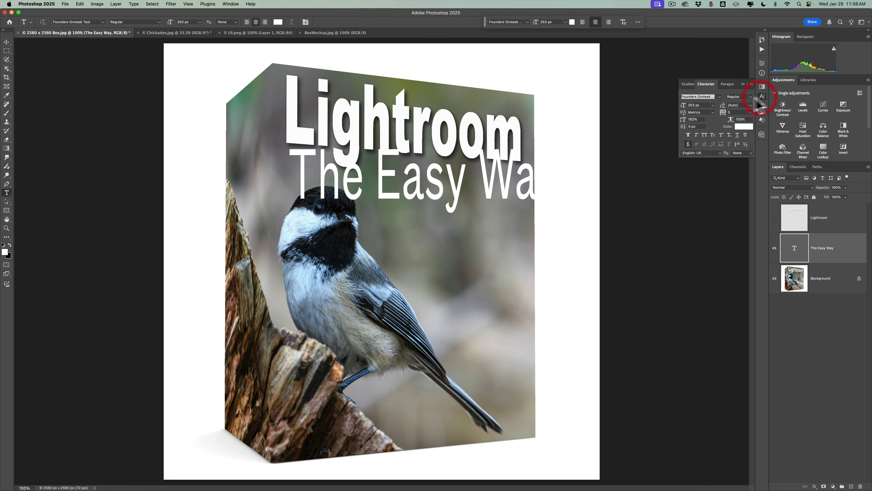
left_click_drag(683, 105, 650, 104)
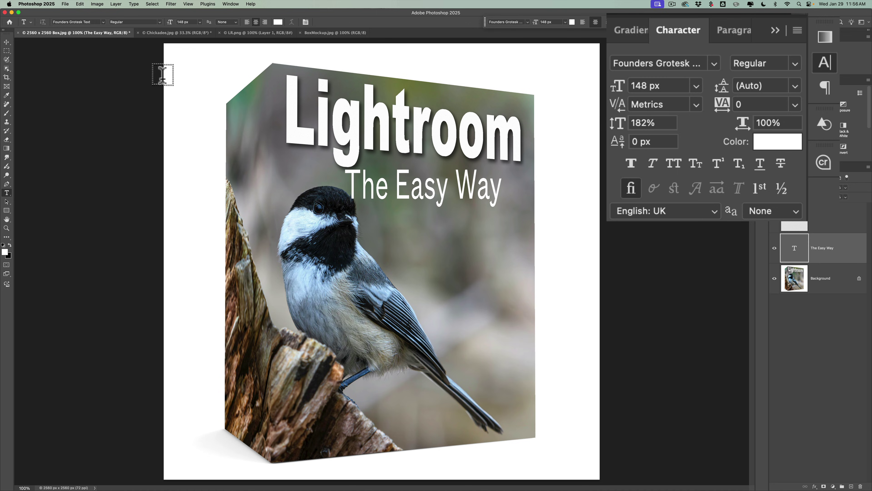
left_click_drag(426, 189, 446, 190)
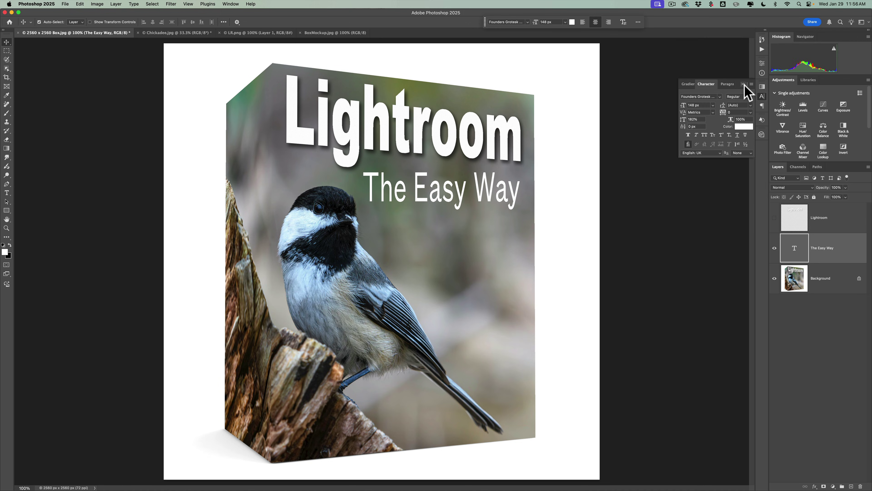
left_click(754, 92)
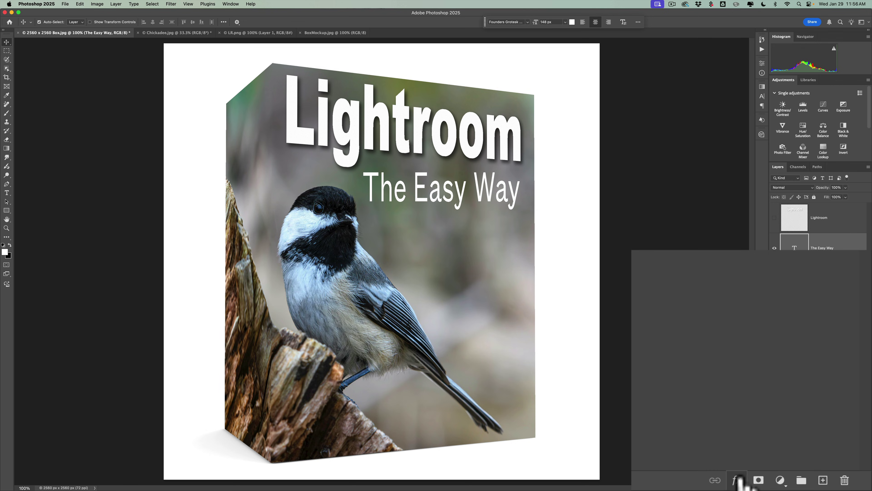
- Add a drop shadow to the The Easy Way layer with a distance of 17 px and a spread of 7%
left_click(738, 480)
left_click(809, 480)
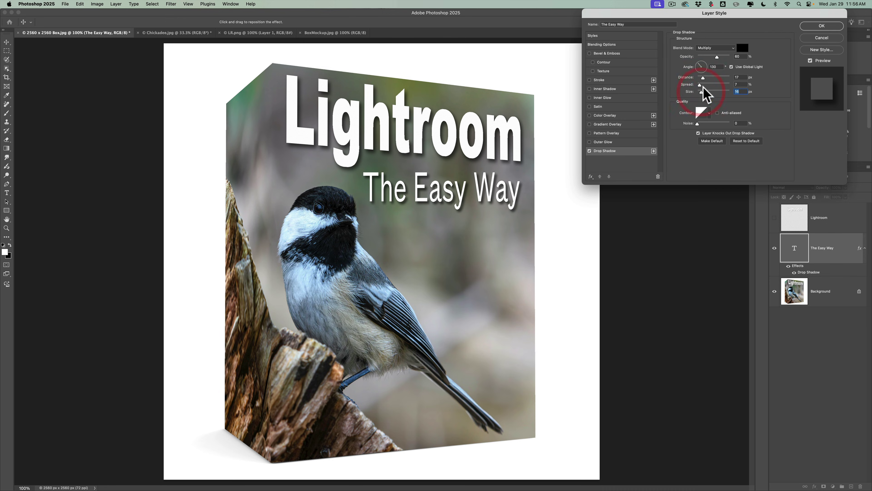
left_click(819, 27)
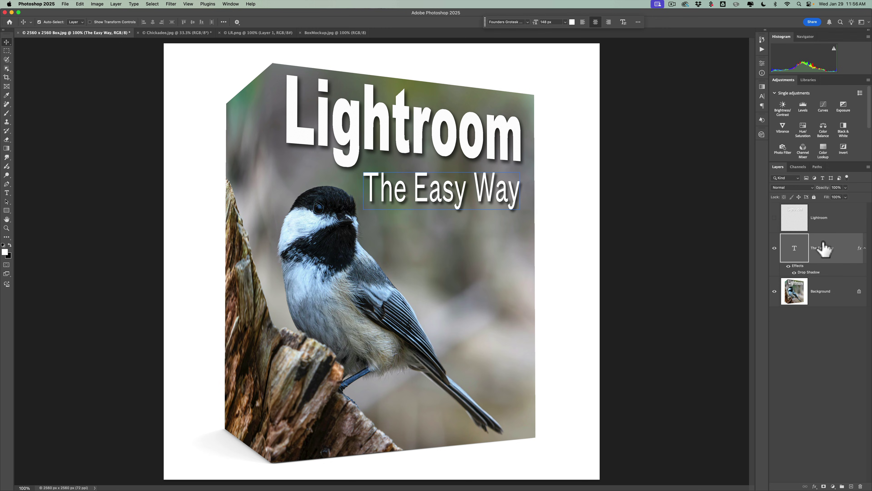
- Rasterize the type and the layer style of the The Easy Way layer
right_click(824, 248)
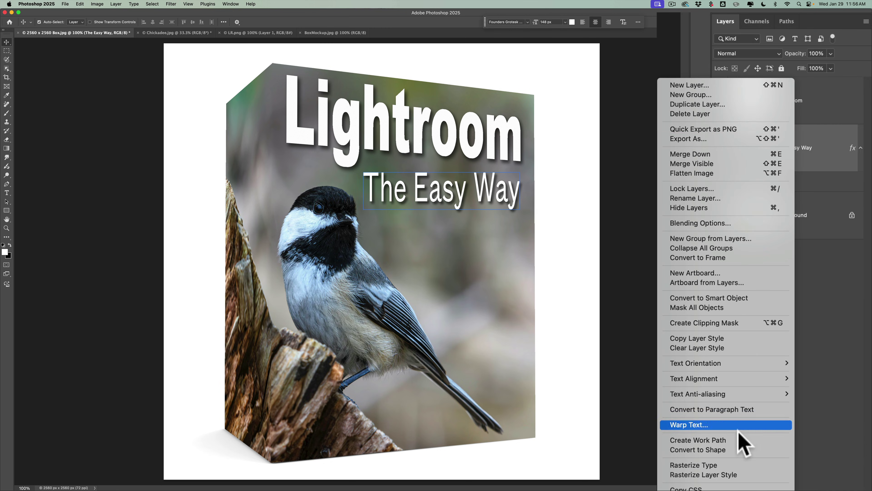
left_click(733, 464)
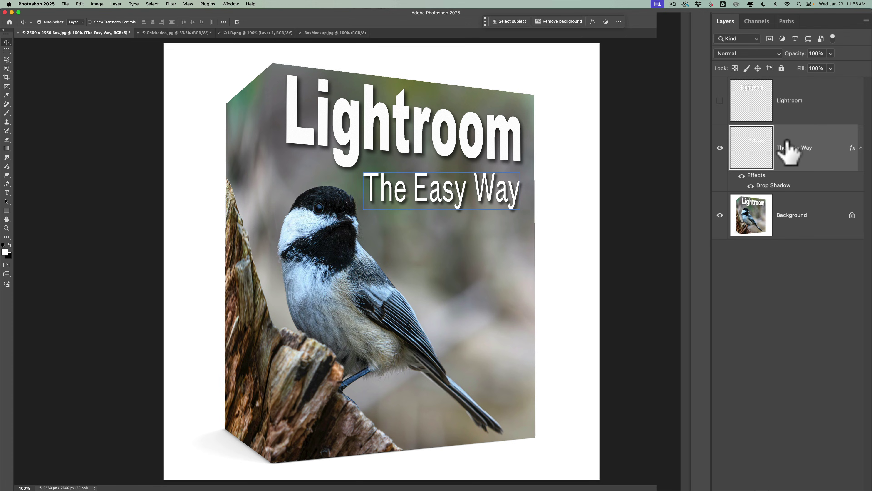
right_click(789, 147)
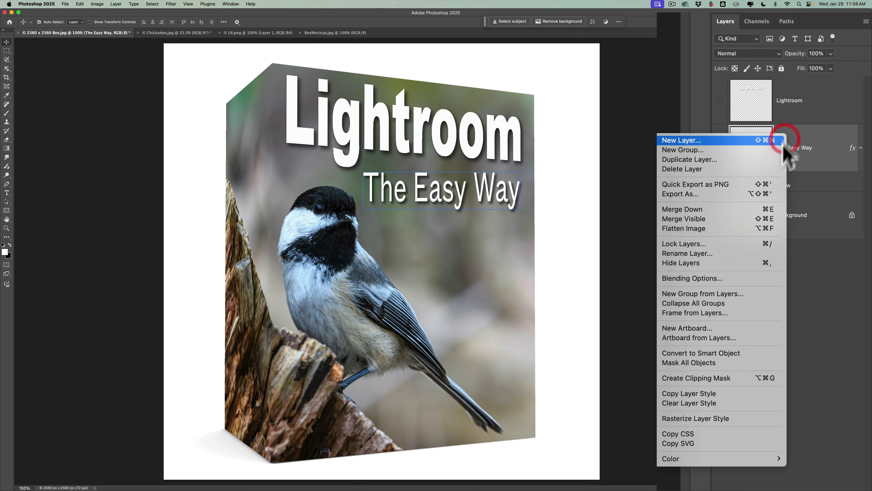
left_click(700, 417)
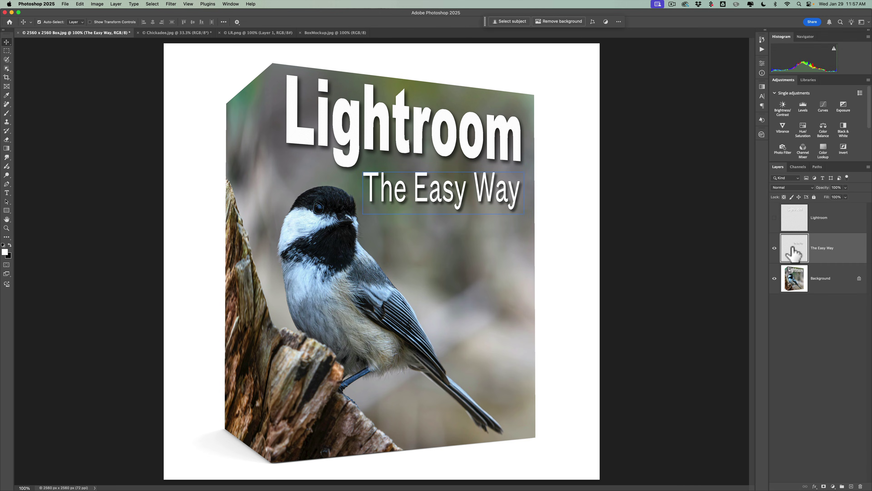
- Copy the entire The Easy Way layer to the clipboard, then hide it and make the Background layer active
key("super")
key("super+a")
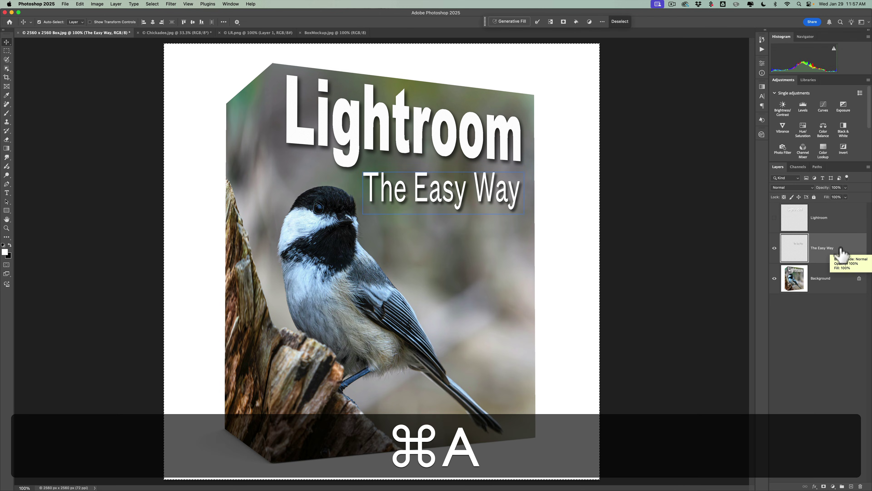
key("super+c")
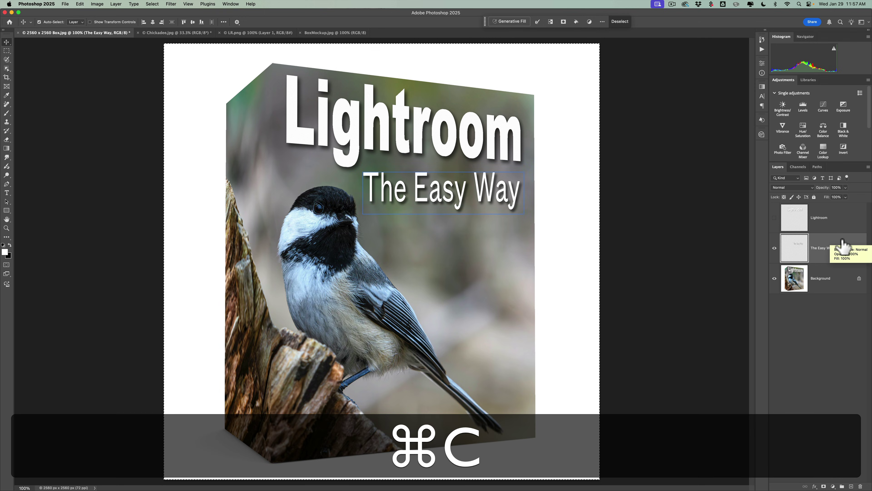
left_click(774, 248)
left_click(793, 278)
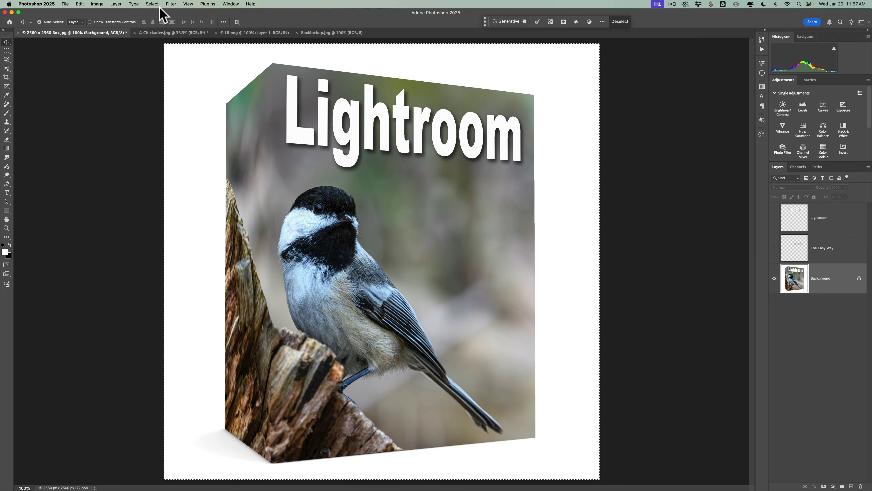
- Paste the subtitle into the Vanishing Point filter, place it on the front plane below the right part of Lightroom, and apply the filter
left_click(171, 5)
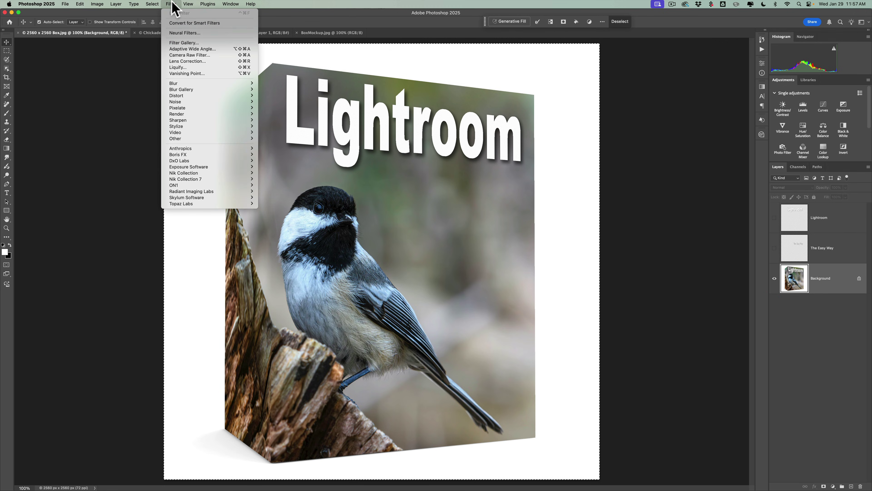
left_click(186, 73)
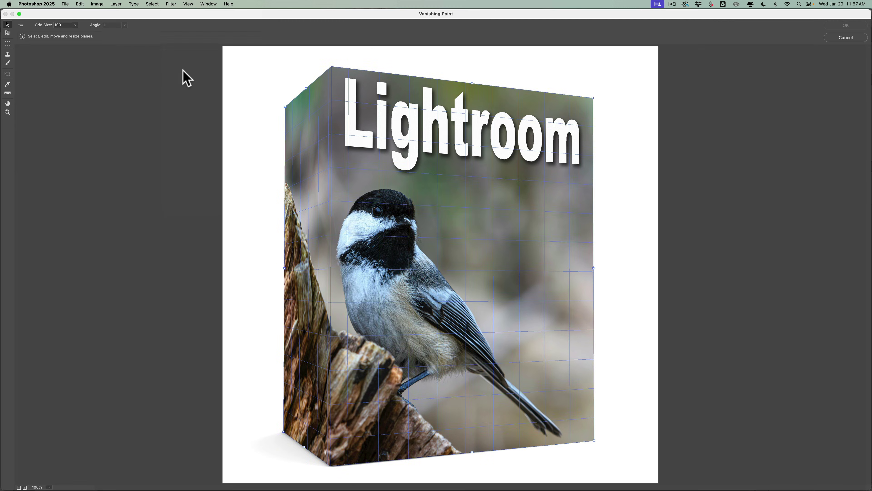
key("super+v")
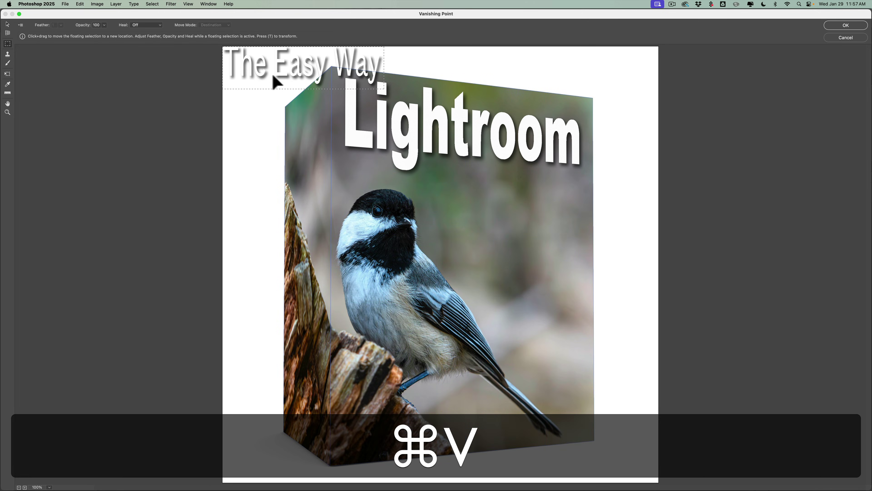
left_click_drag(282, 78, 484, 201)
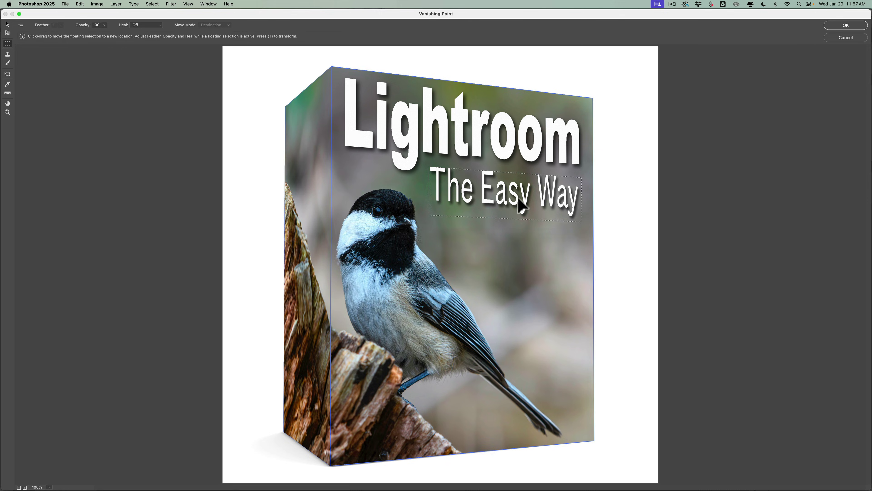
left_click(843, 26)
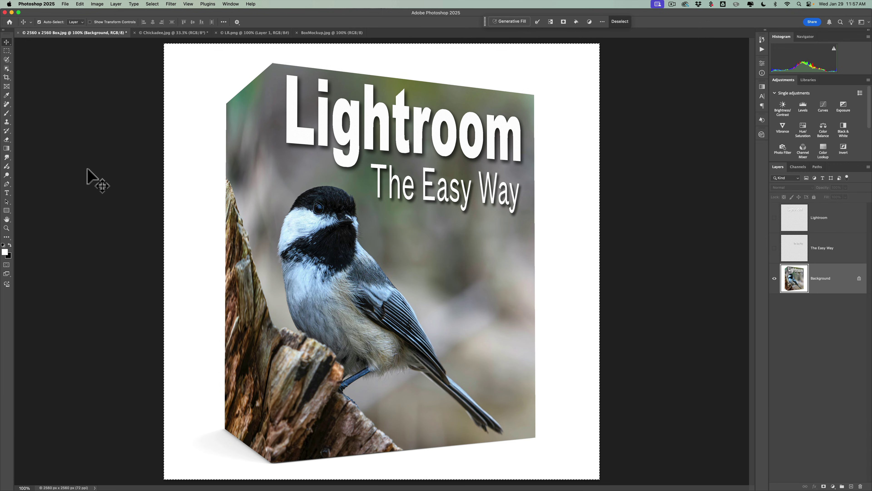
- Add a left-aligned byline near the box front's lower edge, with "by:" on the first line and the author's full name on the second
key("t")
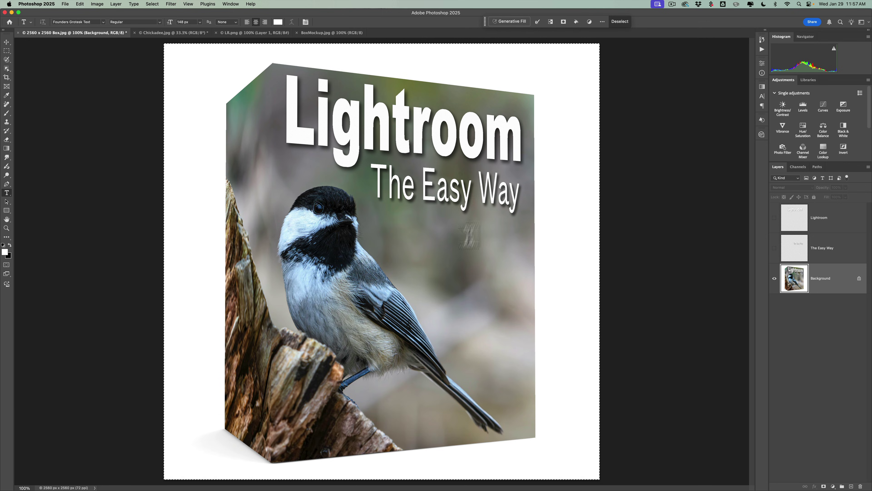
left_click(384, 400)
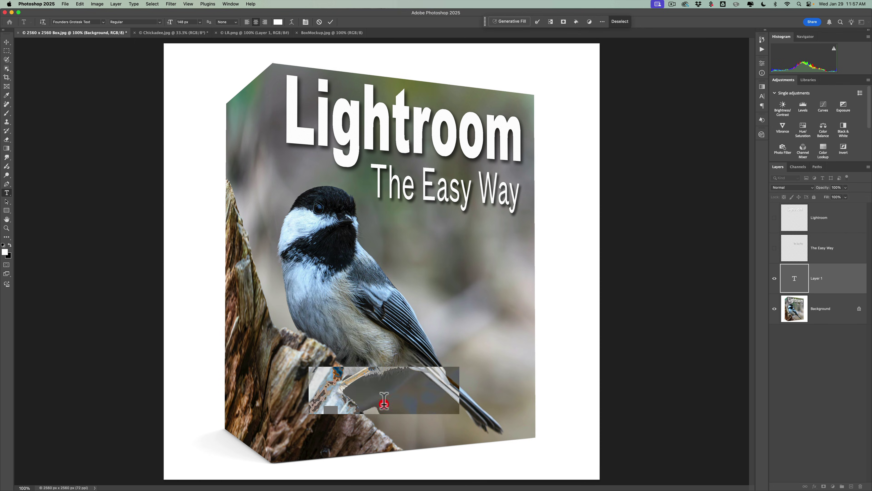
left_click(247, 22)
key("shift")
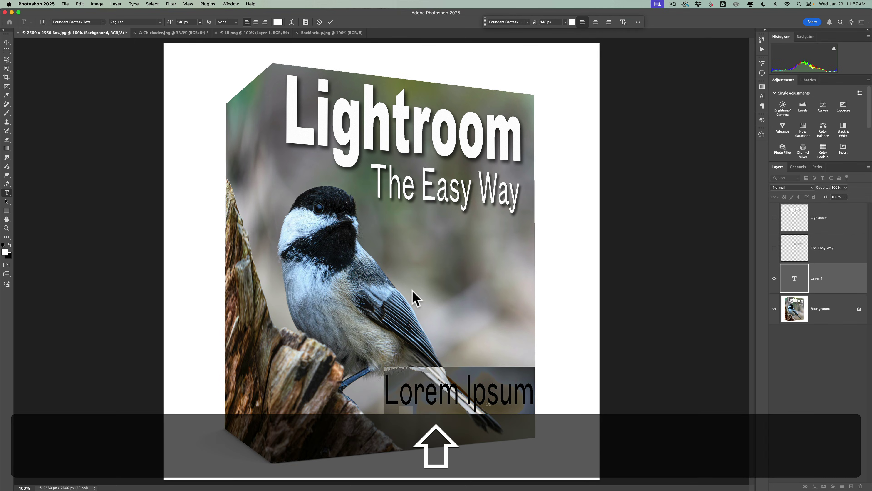
type("B")
key("BackSpace")
type("by")
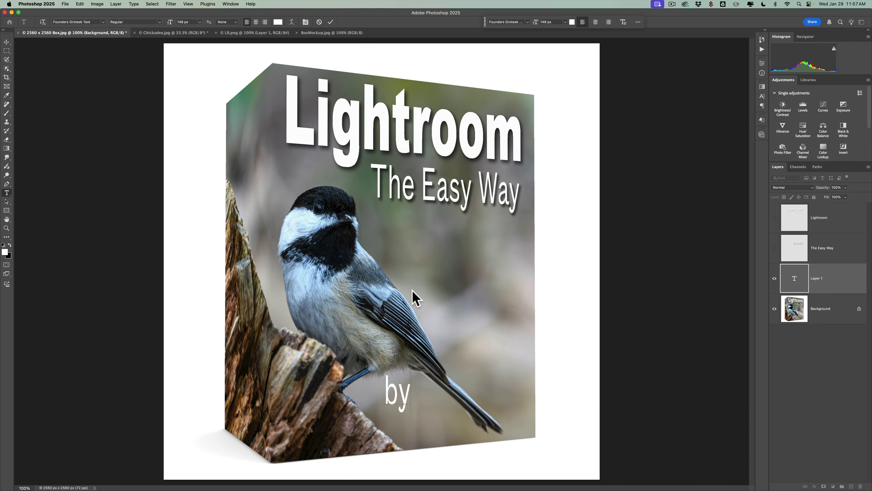
type(":")
key("Return")
type("Anthony Mor")
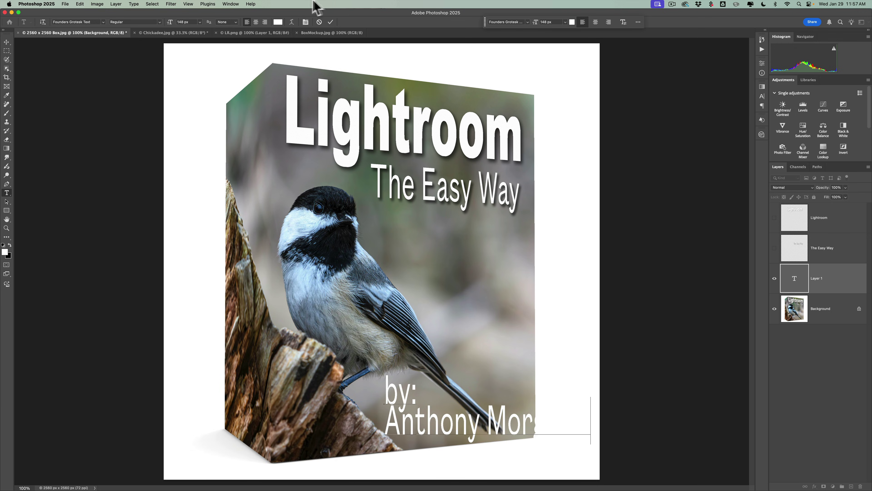
left_click(330, 22)
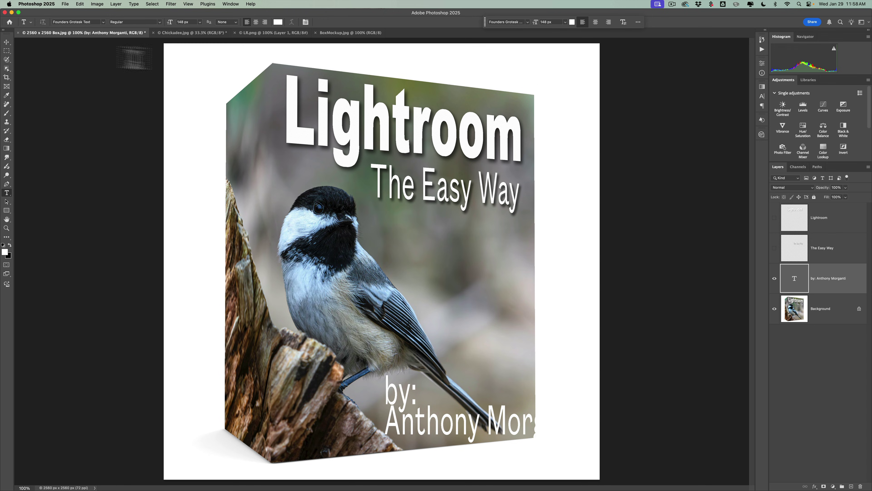
- Set the font size of the byline text to 61 px
left_click(8, 42)
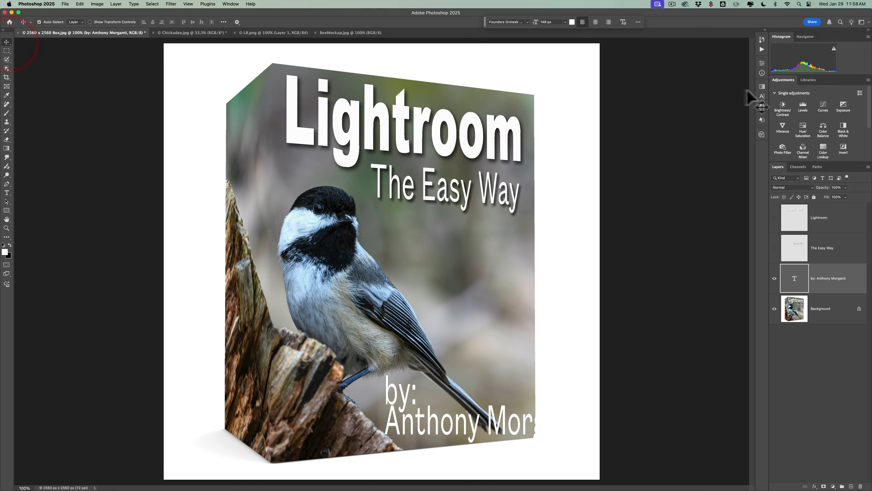
left_click(763, 97)
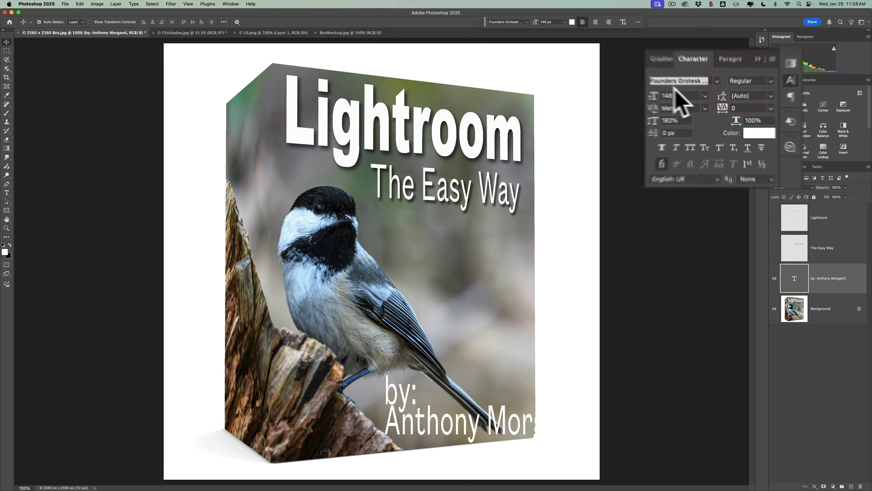
type("48")
key("Return")
type("60")
key("Return")
type("62")
key("Return")
type("61")
key("Return")
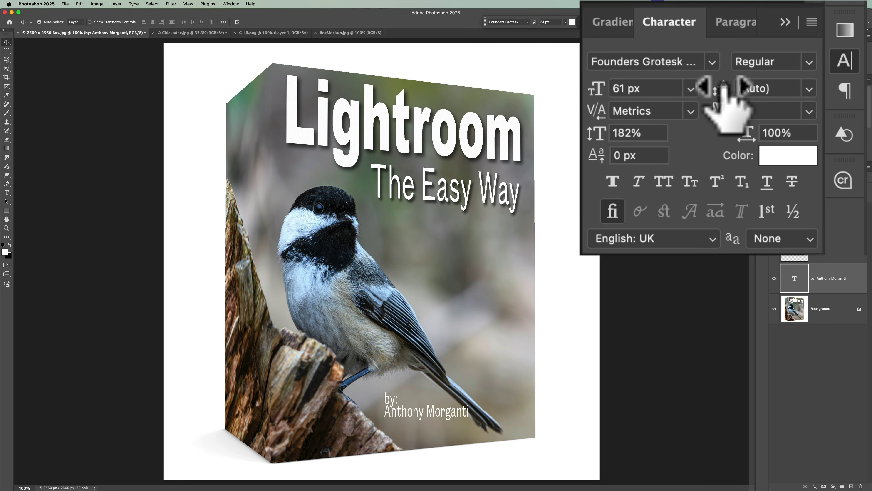
- Set the leading between the two byline lines to 100 px
left_click(749, 88)
type("100")
key("Return")
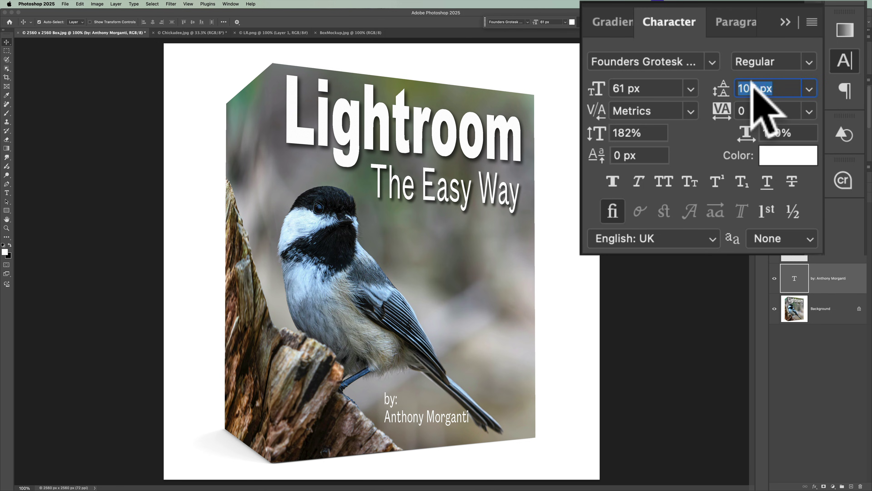
- Set the byline's leading to 131 px and move the byline slightly up and left on the box front
type("115")
key("Return")
left_click_drag(723, 90, 721, 91)
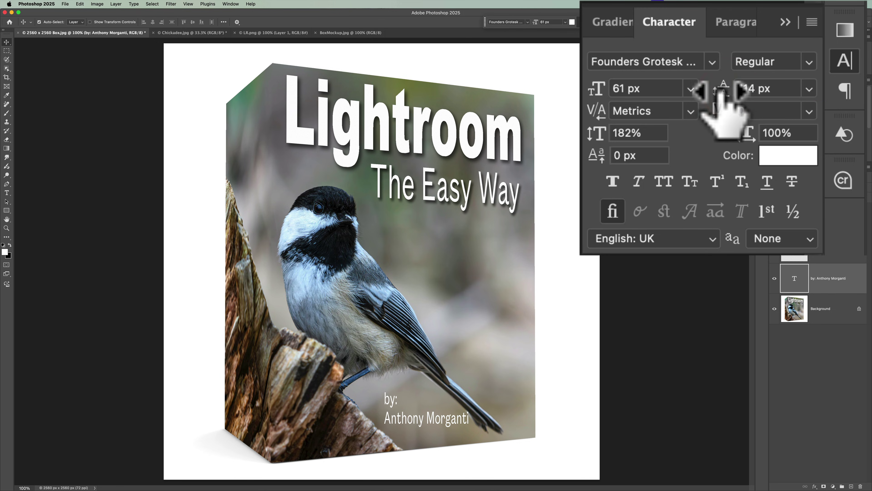
left_click(743, 88)
type("131")
key("Return")
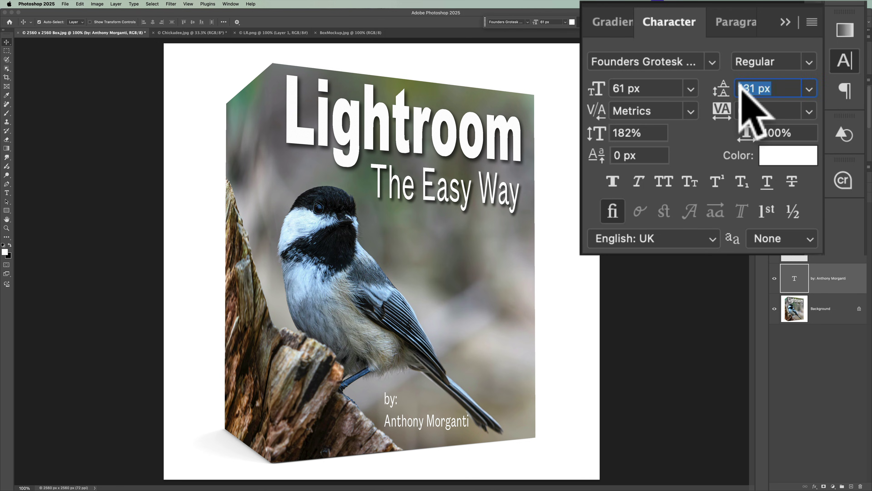
key("Escape")
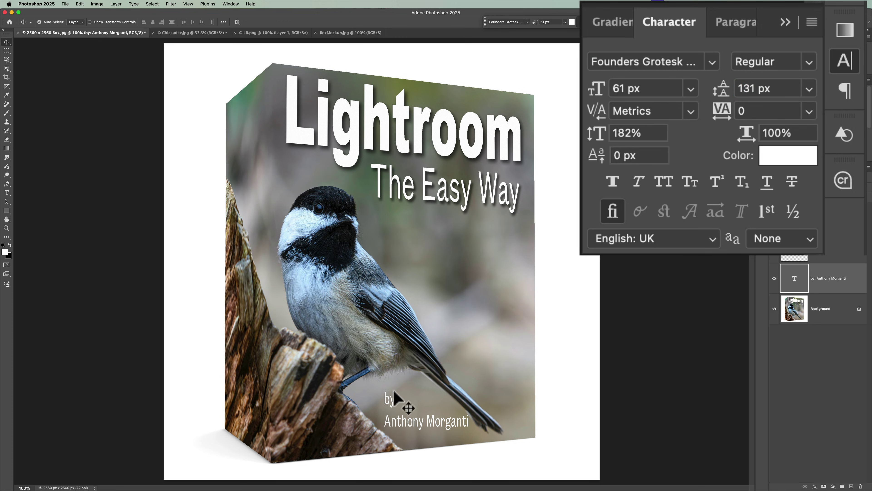
left_click_drag(386, 400, 377, 395)
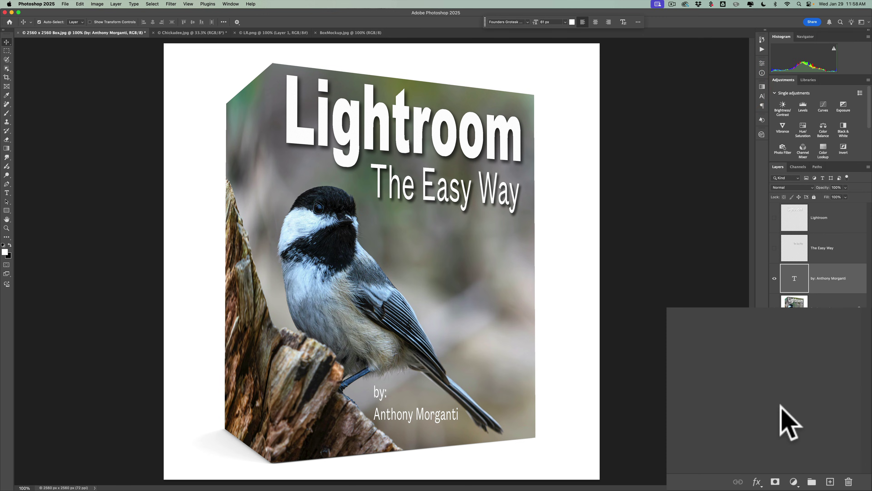
- Add a drop shadow to the byline text layer
left_click(788, 483)
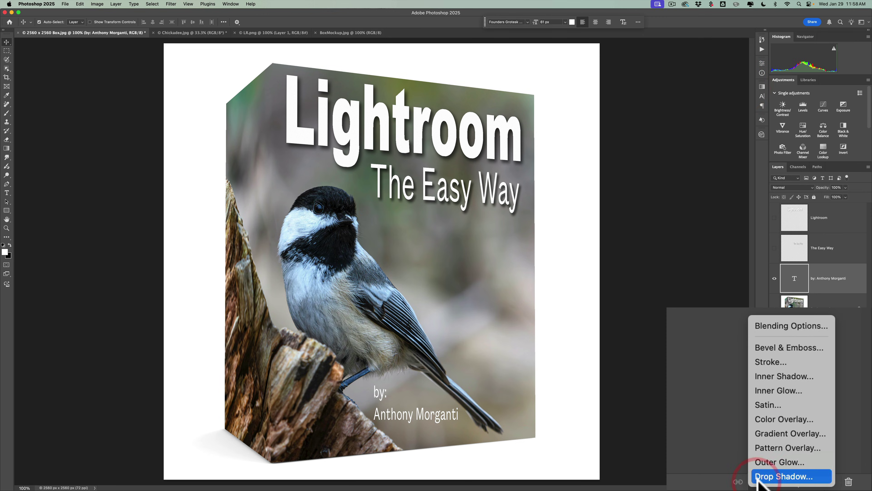
left_click(815, 478)
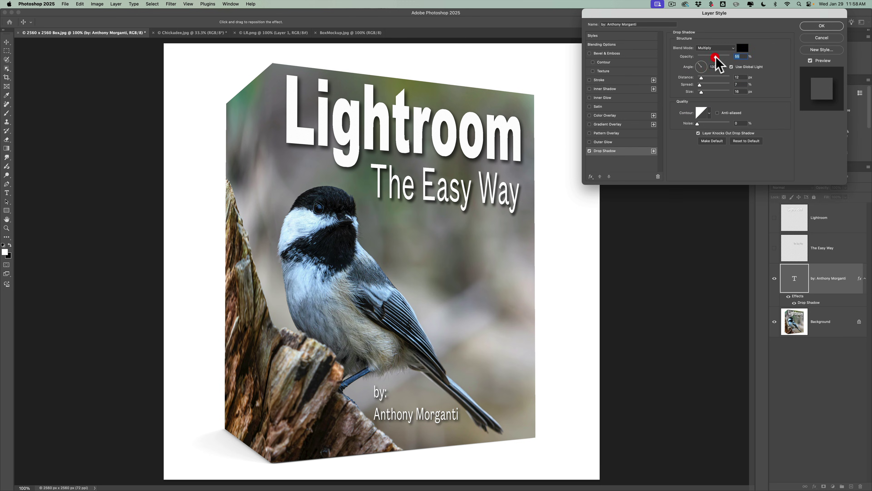
left_click(821, 26)
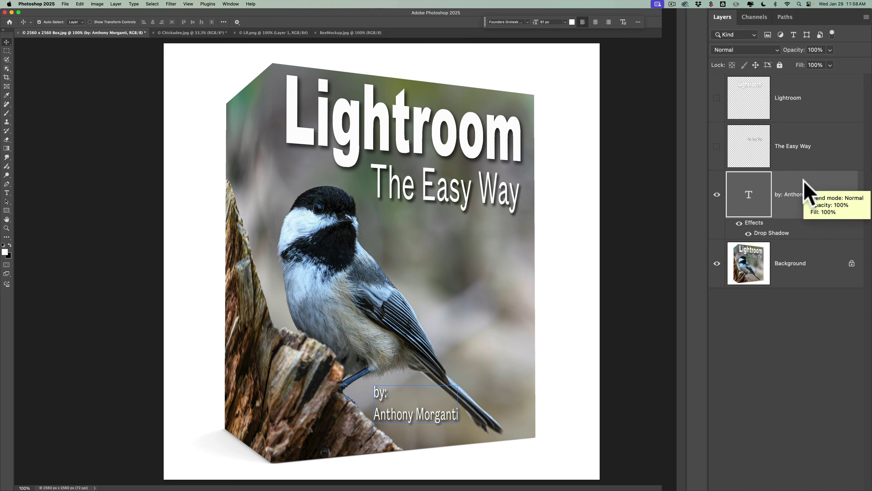
- Rasterize the byline layer's type and its layer style
right_click(807, 193)
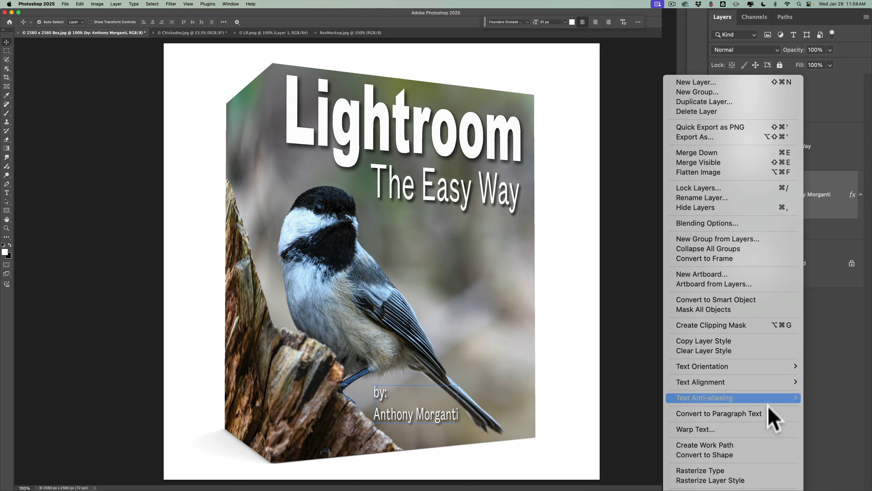
left_click(700, 470)
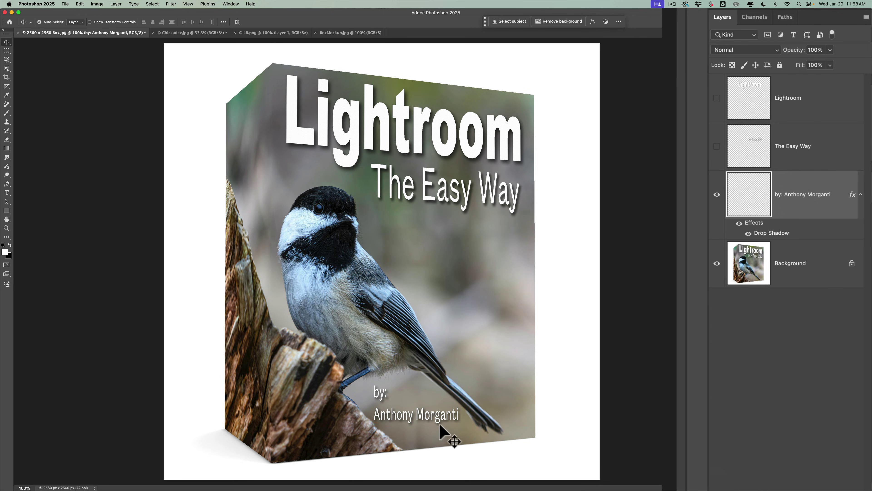
right_click(800, 195)
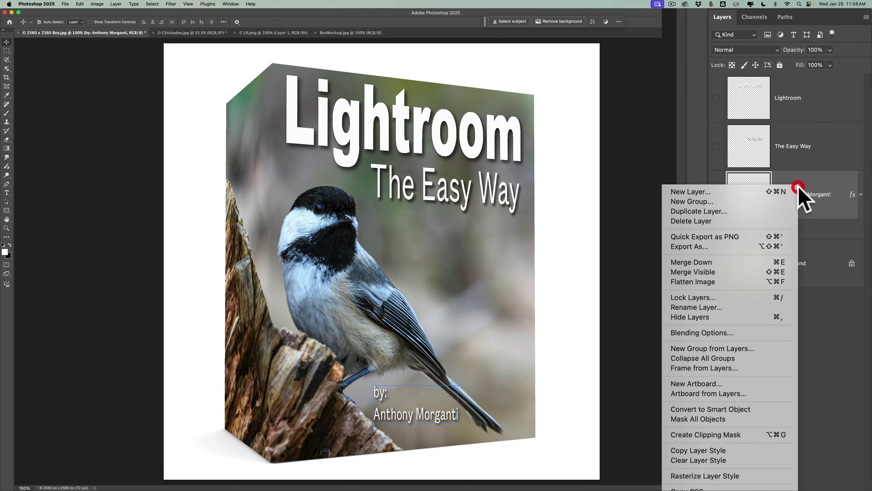
left_click(716, 476)
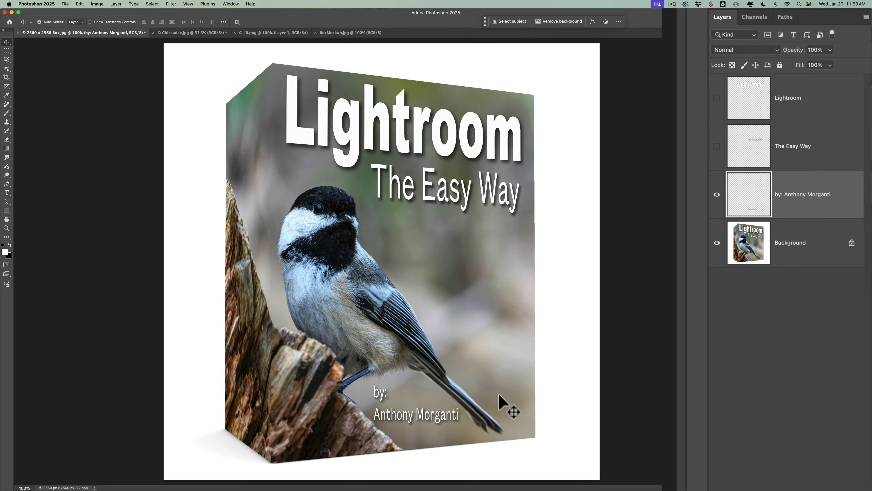
- Copy the entire content of the byline layer, hide that layer and make the Background layer active
key("super")
key("super+a")
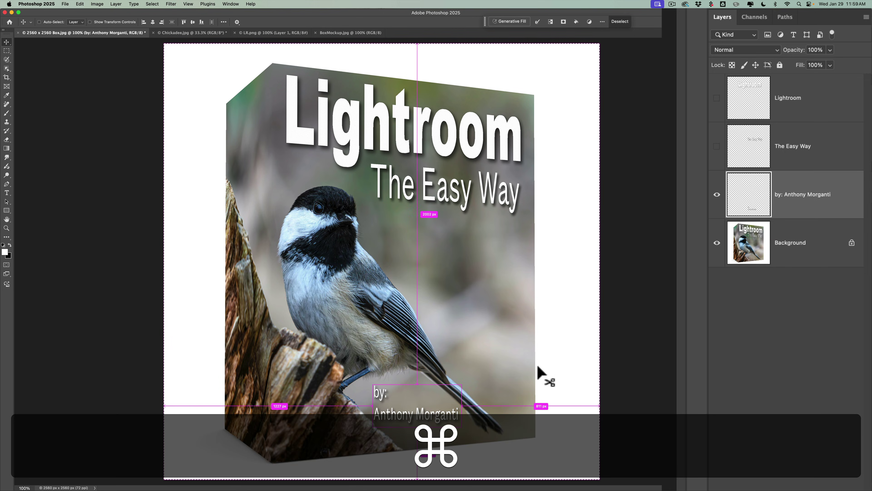
key("super+c")
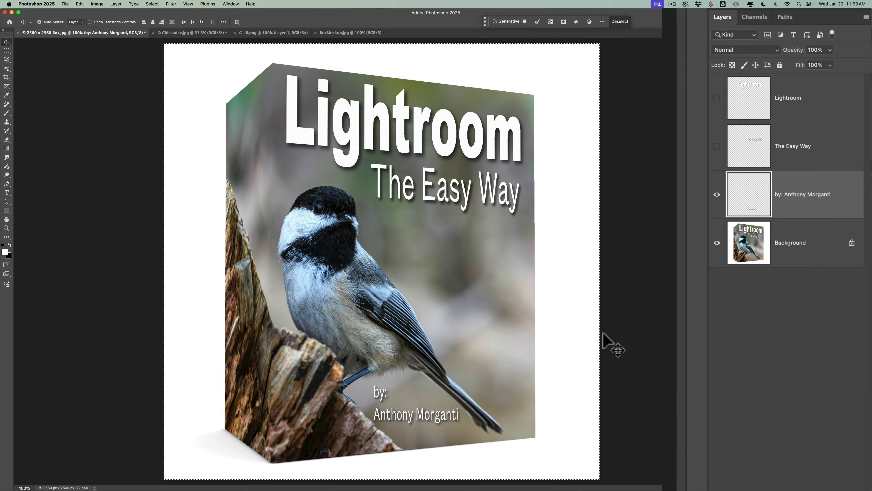
left_click(717, 195)
left_click(752, 246)
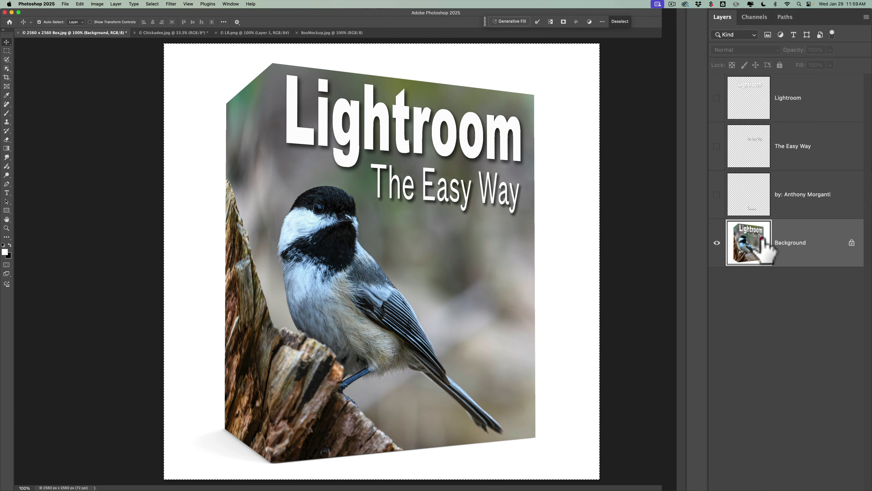
- Paste the byline into the Vanishing Point filter and move it onto the front plane below the bird
left_click(171, 4)
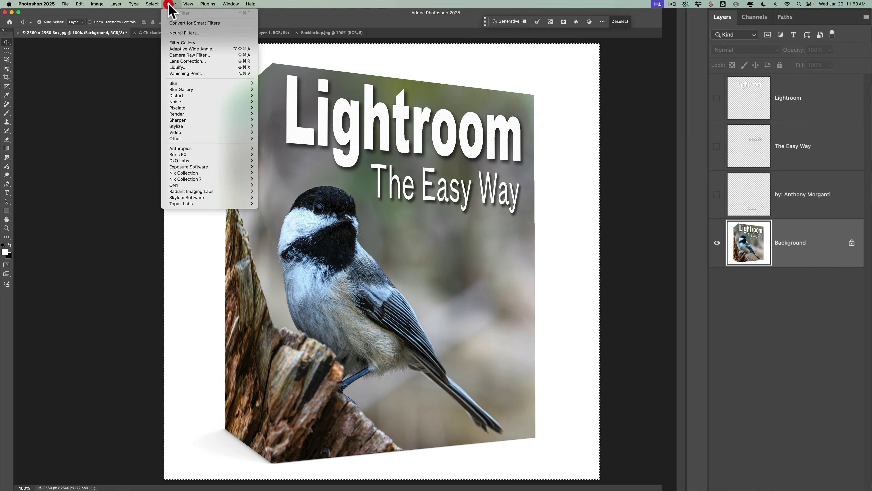
left_click(189, 73)
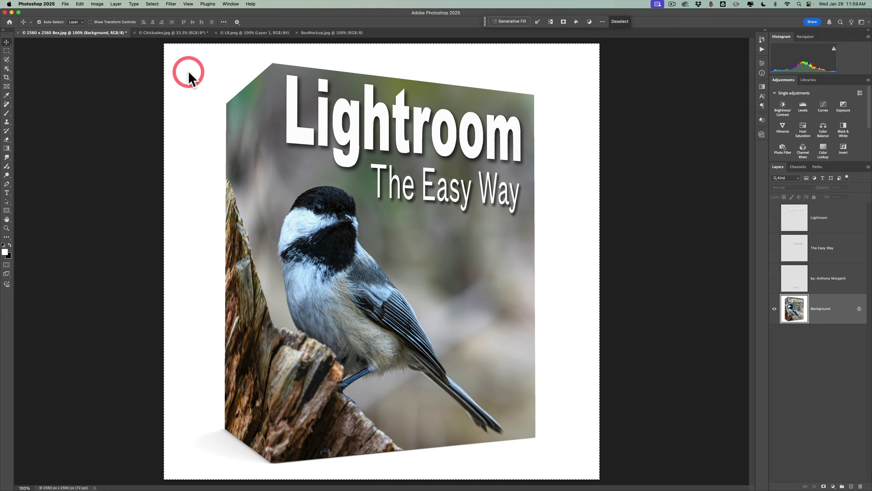
key("super+v")
left_click_drag(247, 85, 456, 418)
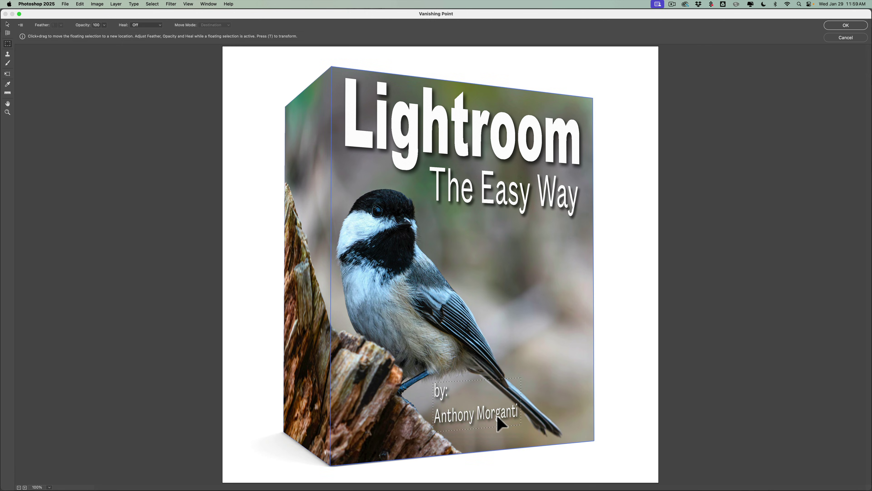
- Scale the pasted byline down proportionally, place it near the front plane's lower edge and apply the filter
key("super")
key("super+t")
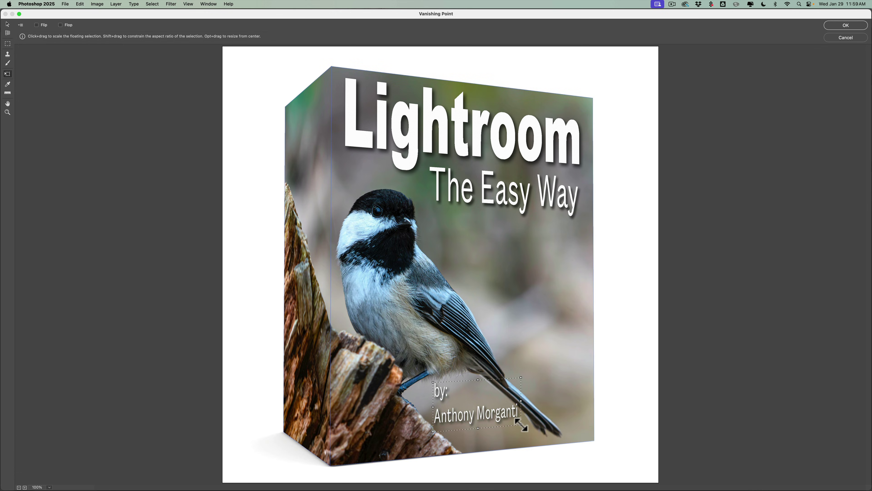
key("shift")
left_click_drag(519, 424, 463, 434)
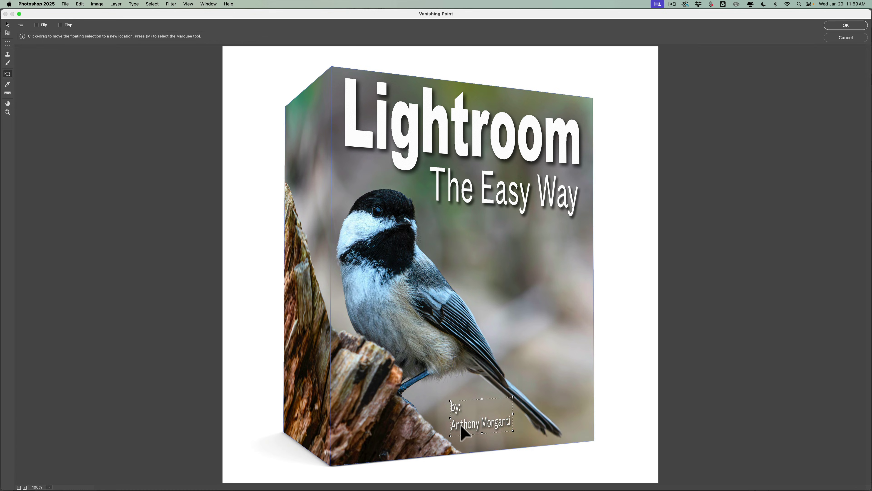
left_click(488, 114)
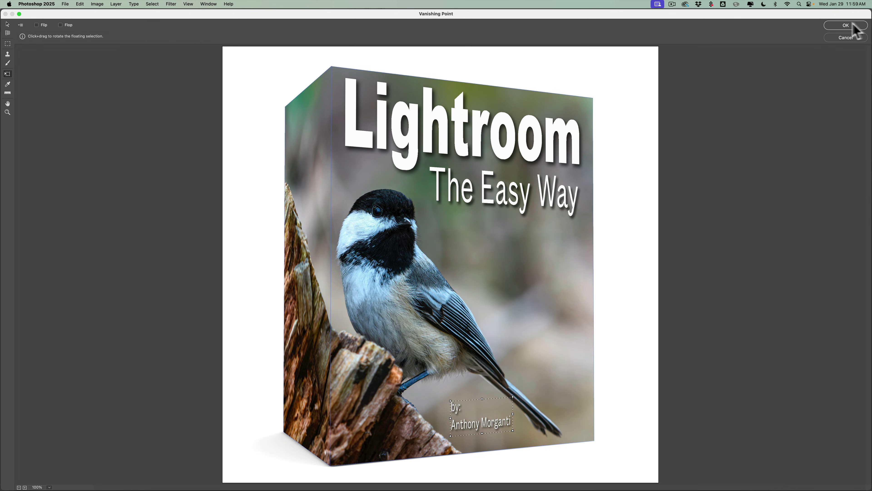
left_click(846, 25)
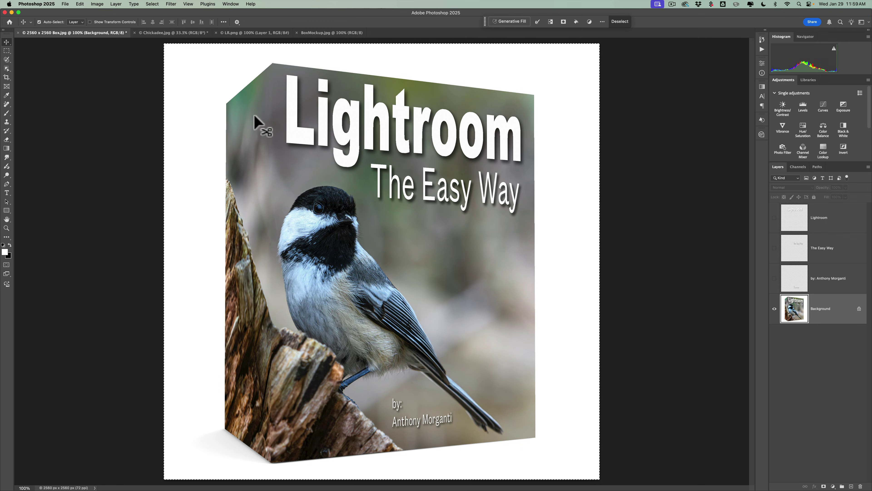
- Copy the entire Lr logo from the LR.png document
left_click(246, 33)
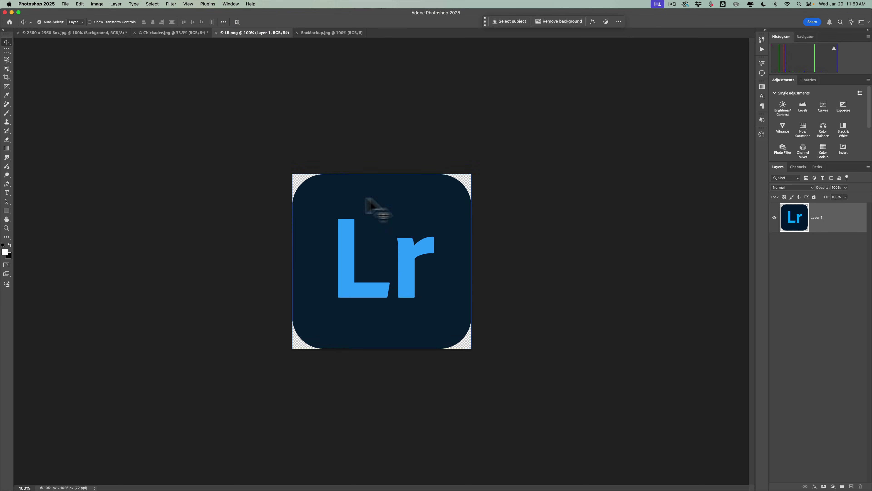
key("super")
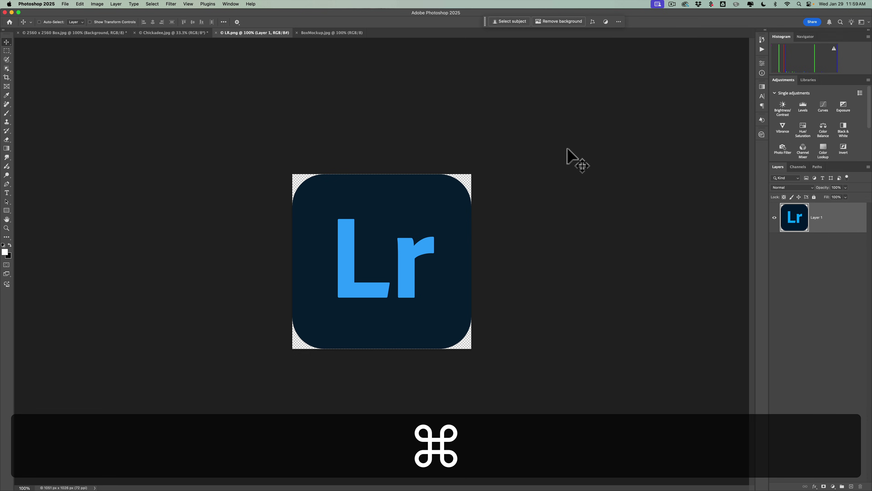
key("super+a")
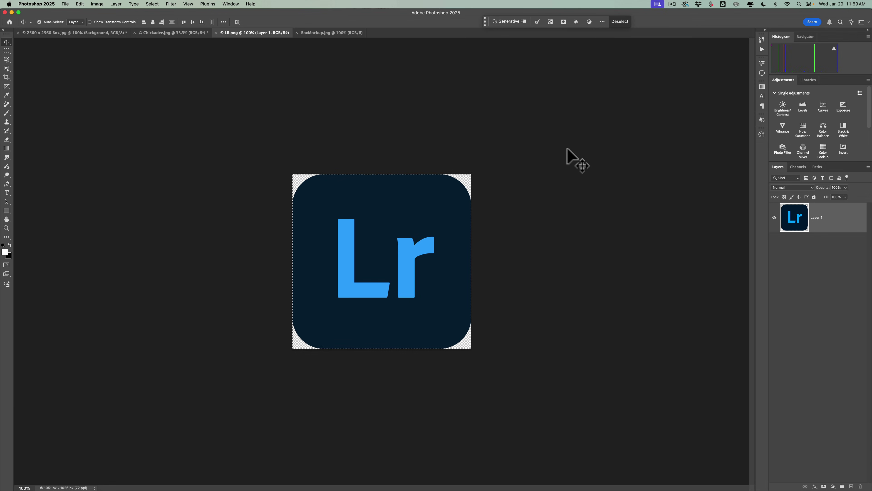
key("super")
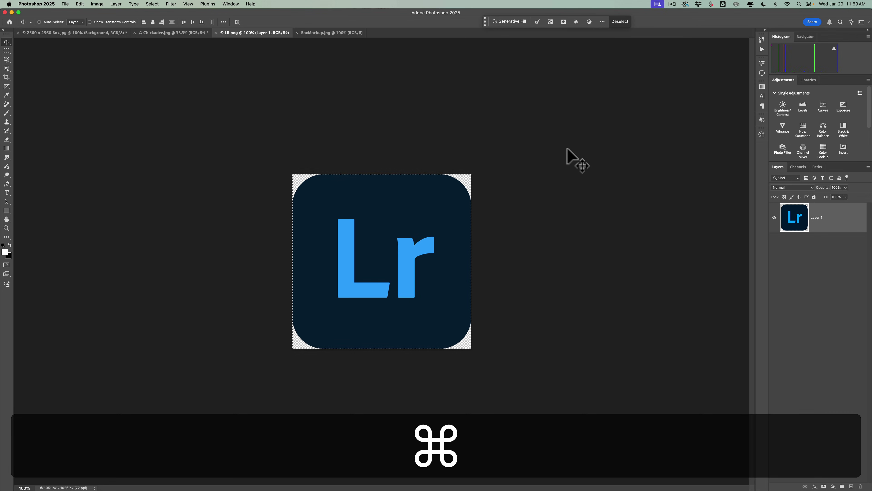
key("super+c")
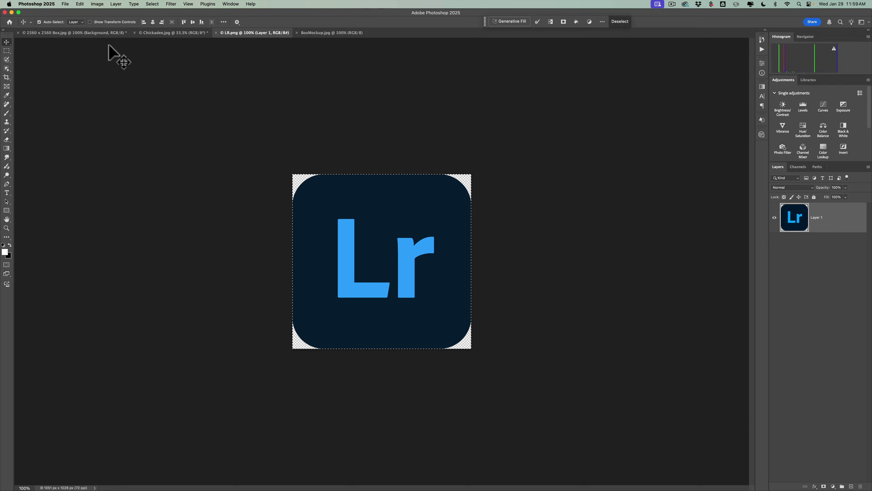
- Return to the 2560 x 2560 Box.jpg document and delete the three hidden layers above the Background
left_click(98, 33)
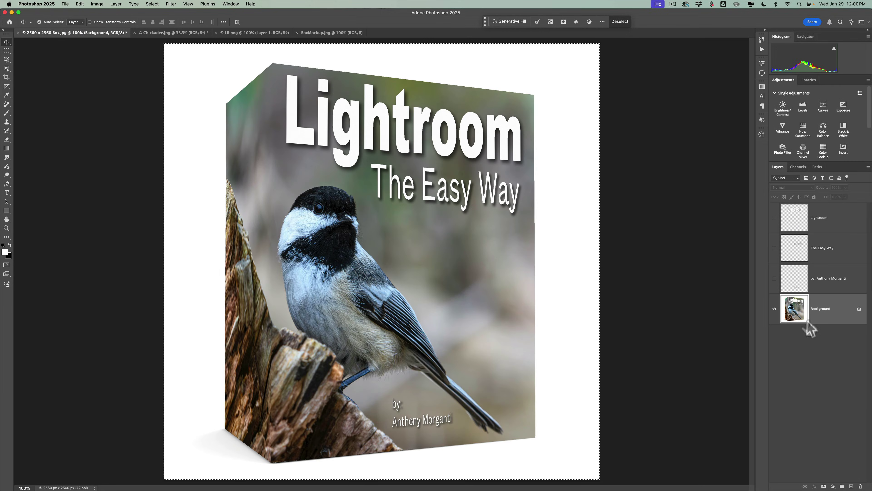
left_click(841, 222)
left_click(848, 278, "shift")
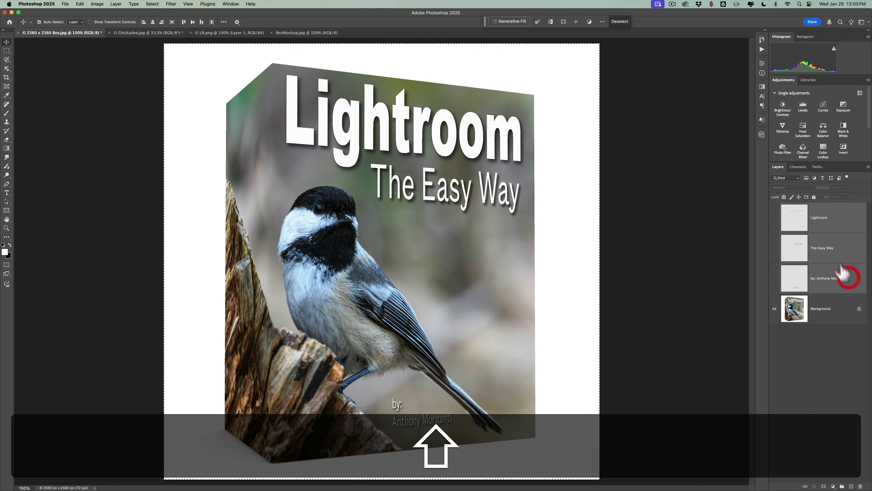
left_click_drag(831, 227, 861, 487)
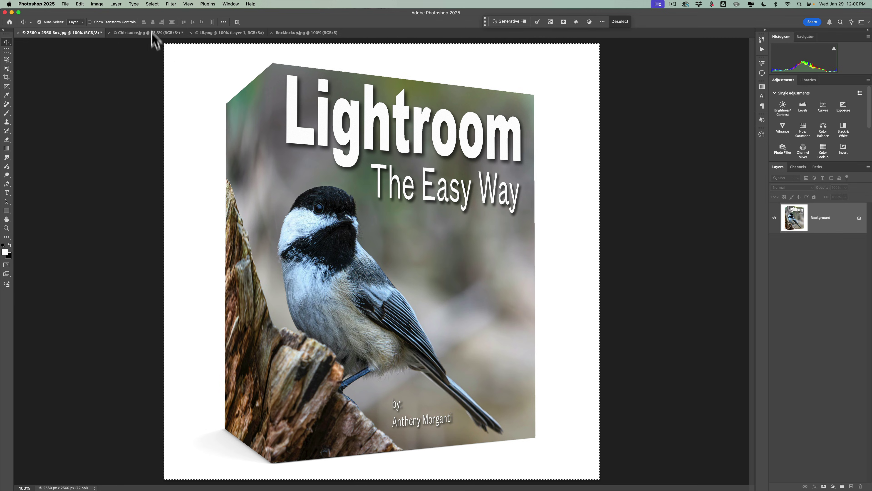
- Paste the Lr logo into the Vanishing Point filter, scale it down and place it near the top of the box's side plane
left_click(171, 4)
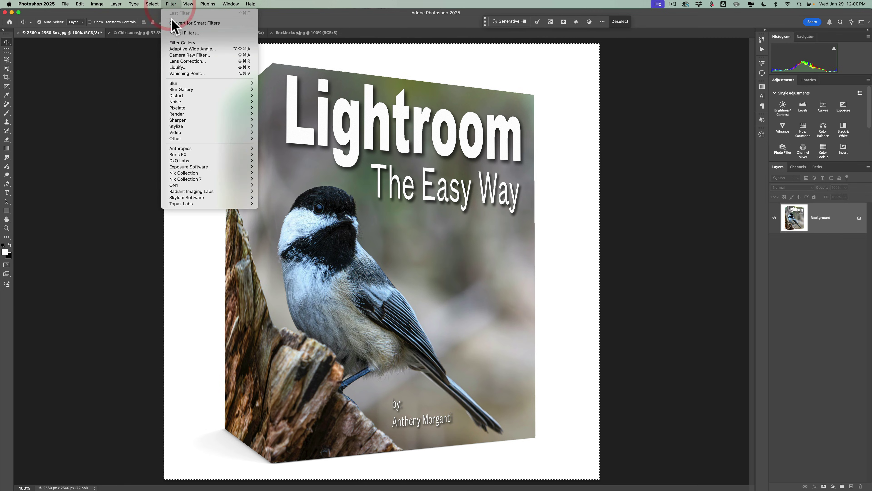
left_click(189, 73)
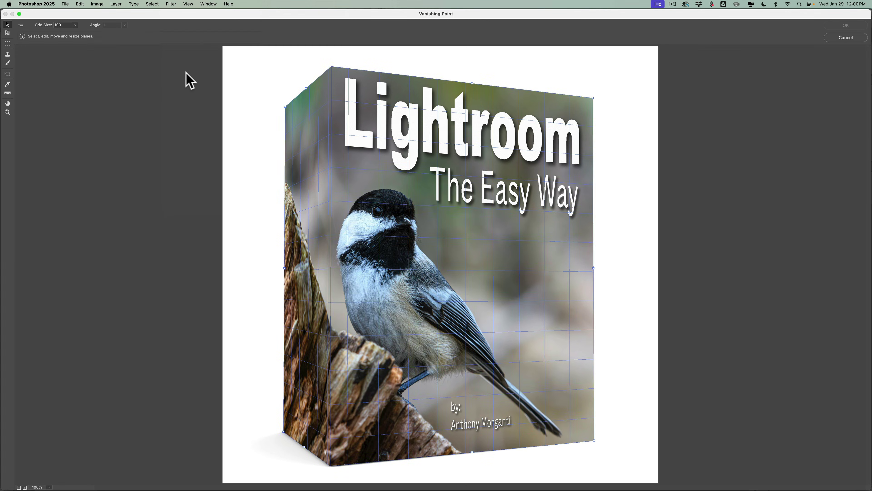
key("super")
key("super+v")
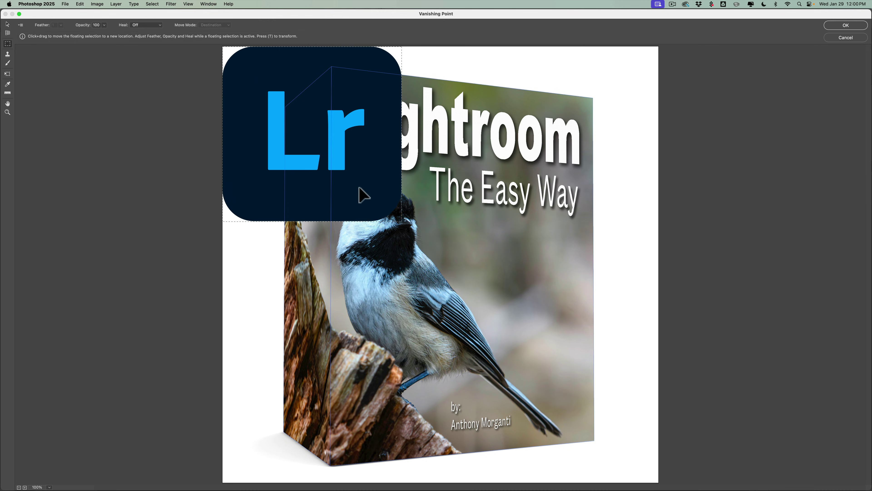
key("super+t")
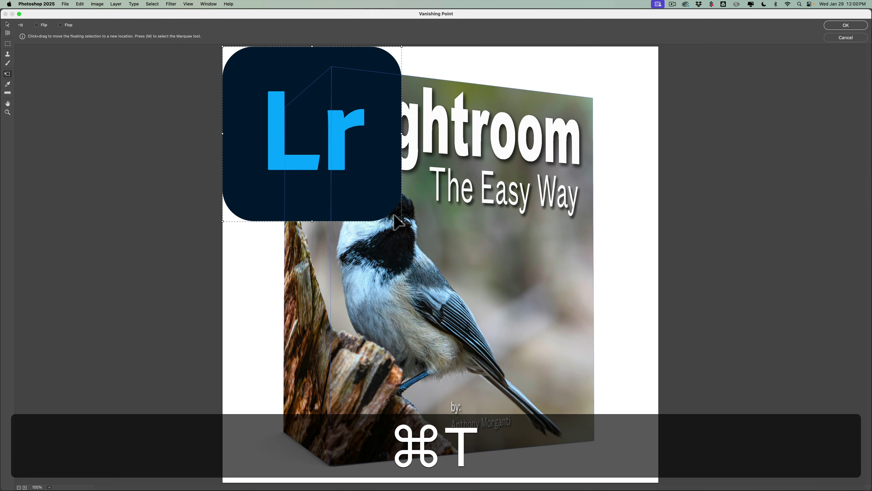
left_click_drag(403, 221, 306, 134)
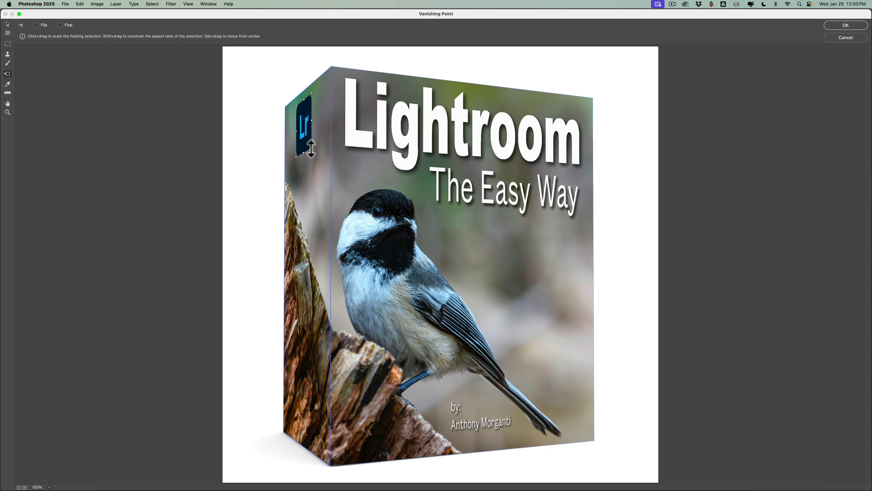
- Enlarge the Lr logo proportionally to span most of the side plane's width and adjust its position there
key("shift")
left_click_drag(315, 153, 320, 173)
left_click_drag(318, 126, 322, 126)
left_click(323, 126)
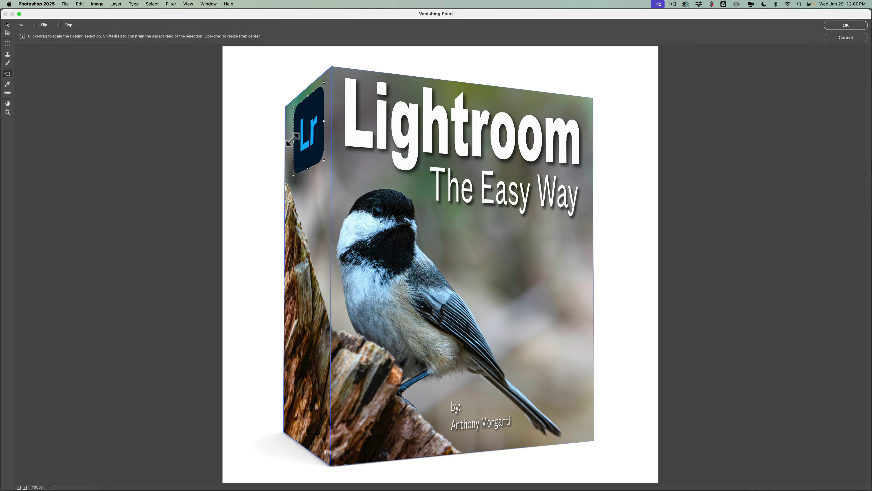
- Finish fitting the Lr logo near the top of the side plane, apply the Vanishing Point filter and clear the selection
left_click_drag(291, 140, 310, 148)
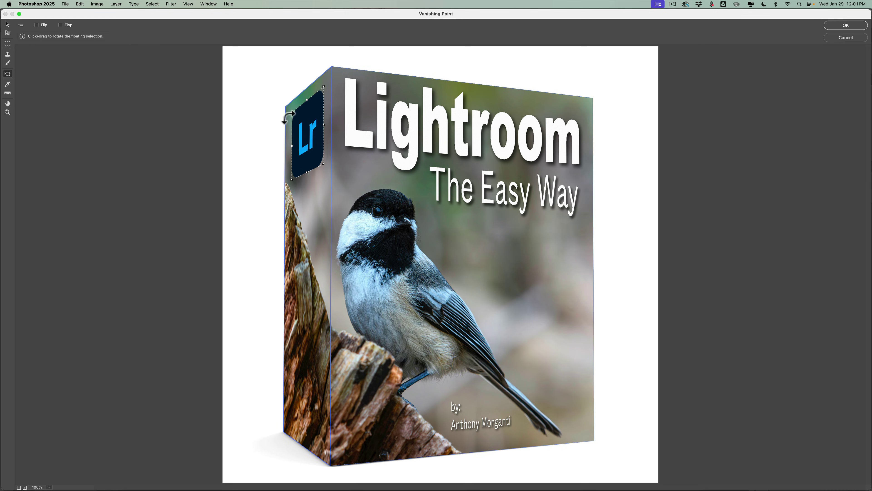
left_click(845, 26)
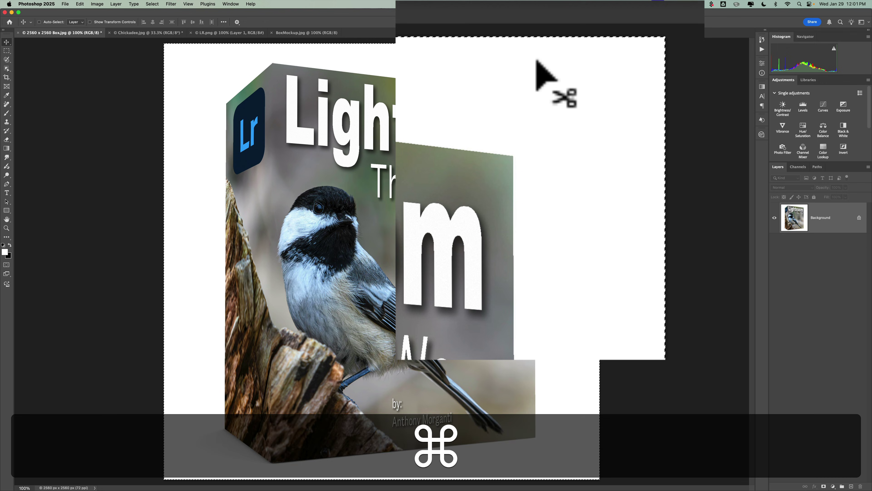
key("super+d")
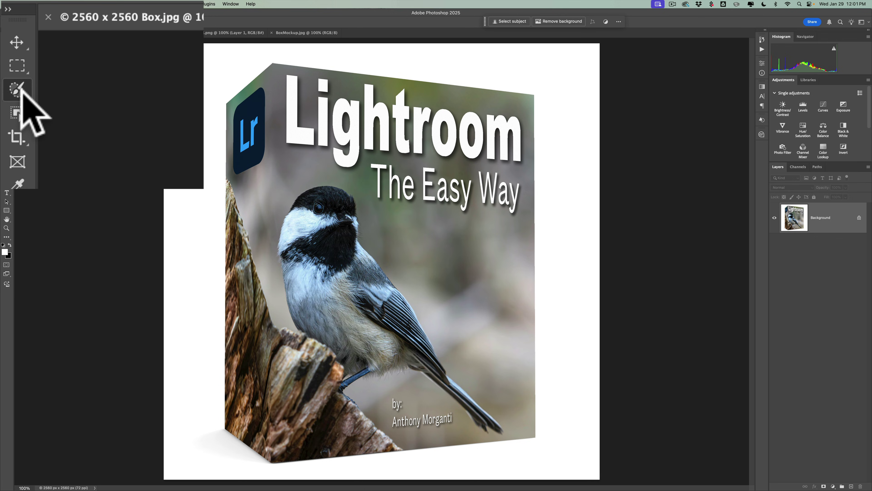
- Outline the box's narrow side panel corner by corner with the Polygonal Lasso tool to make a closed selection
right_click(22, 91)
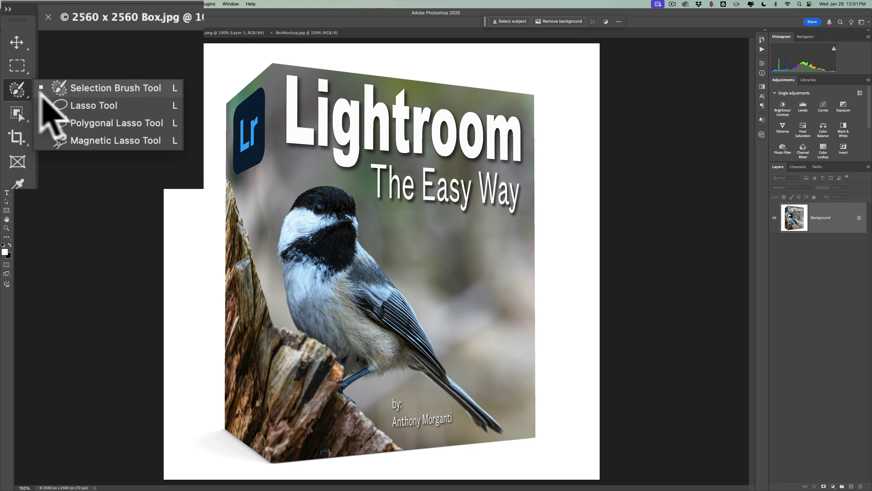
left_click(71, 119)
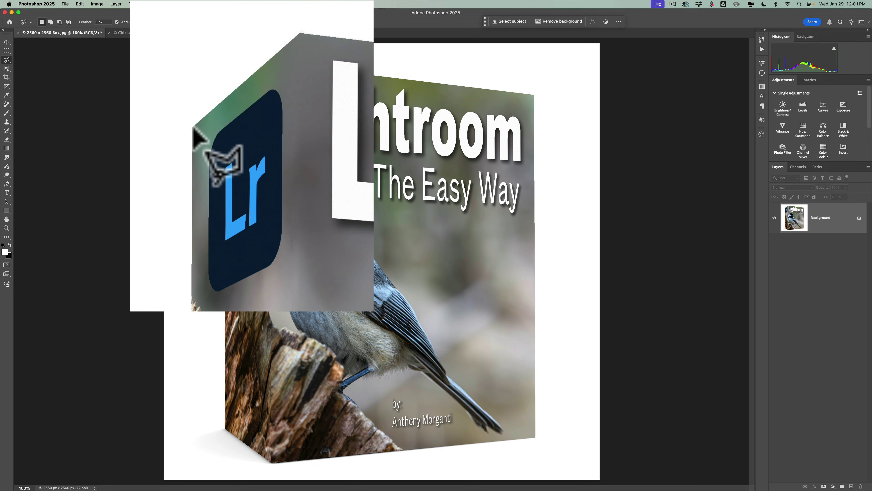
left_click(193, 128)
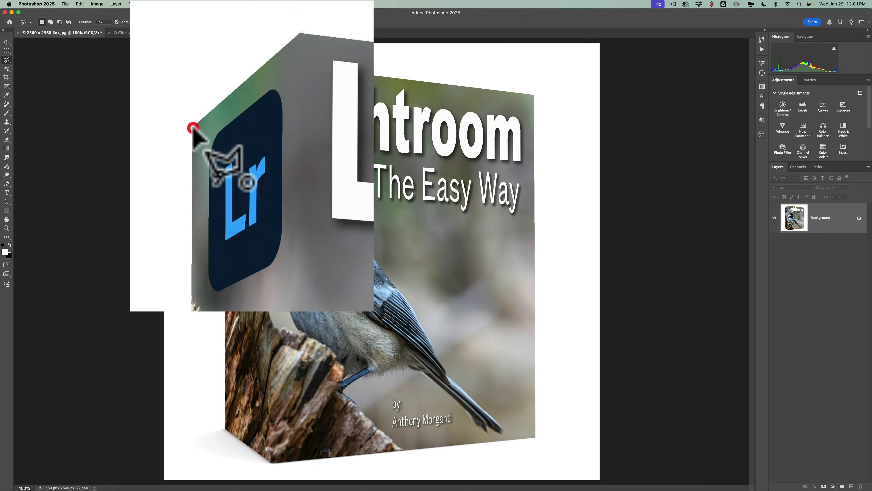
left_click(300, 34)
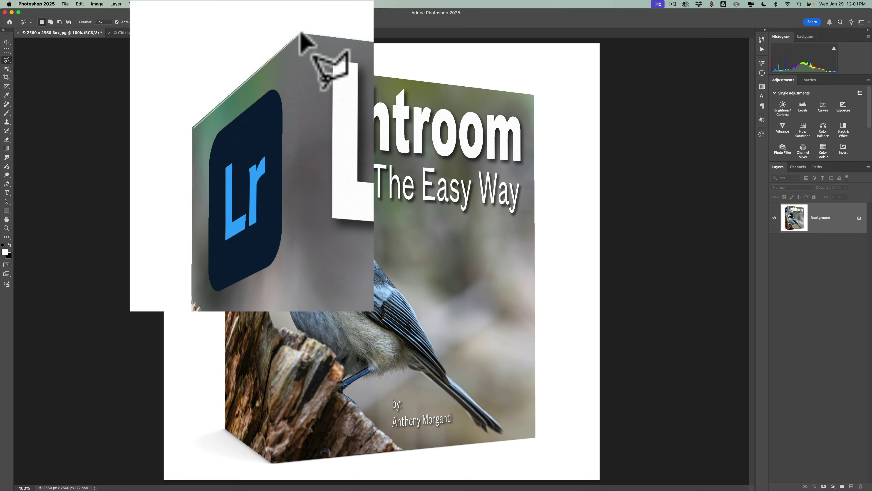
left_click(274, 63)
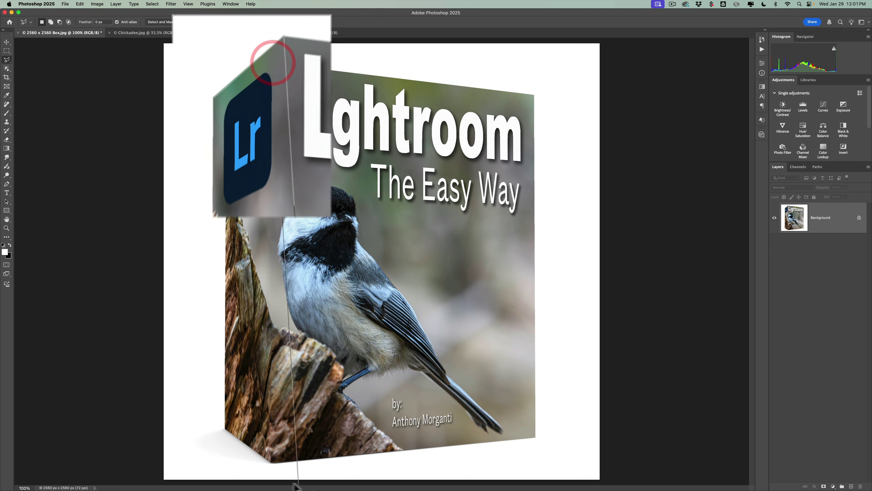
left_click(270, 462)
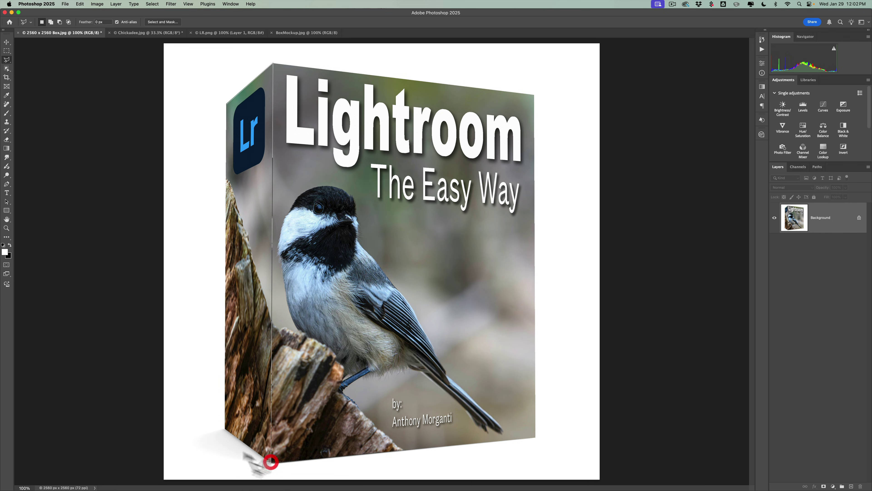
left_click(224, 428)
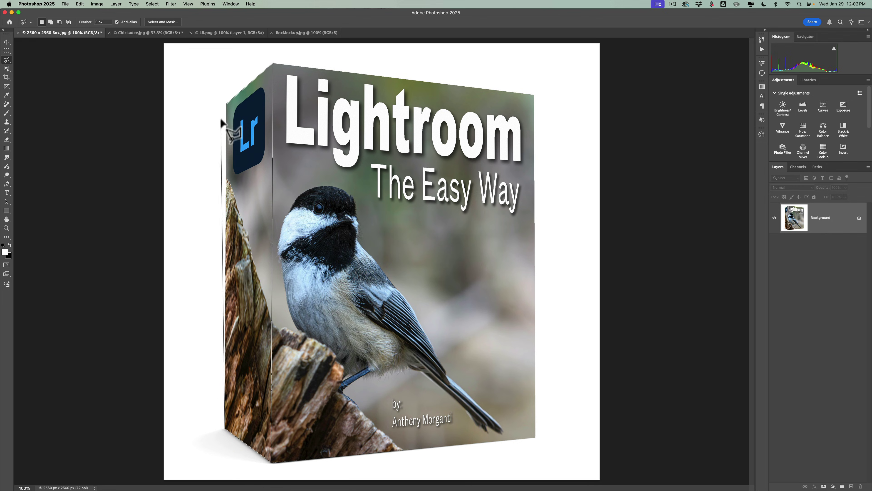
left_click(226, 106)
left_click(227, 106)
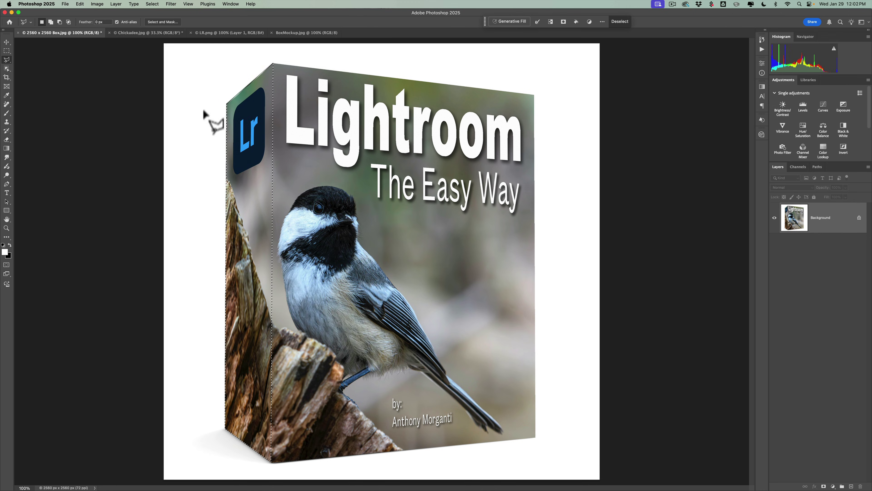
- Feather the side panel selection with a radius of 5 pixels
left_click(143, 4)
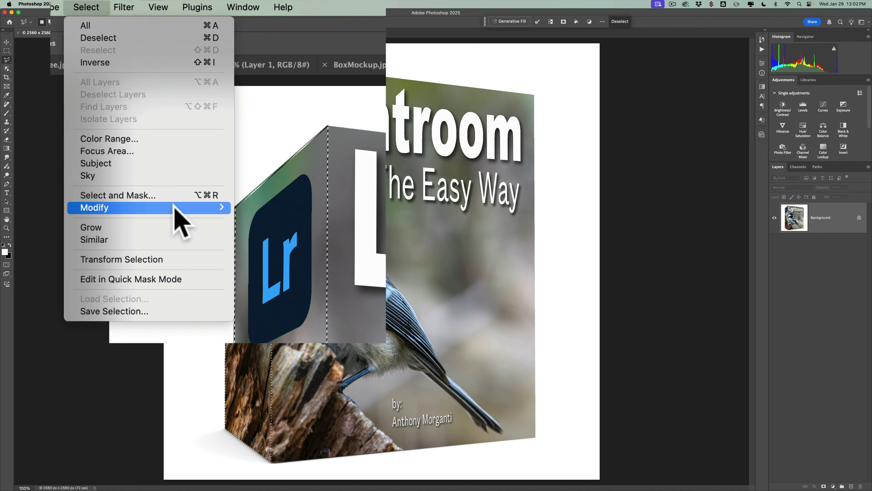
mouse_move(173, 207)
left_click(264, 256)
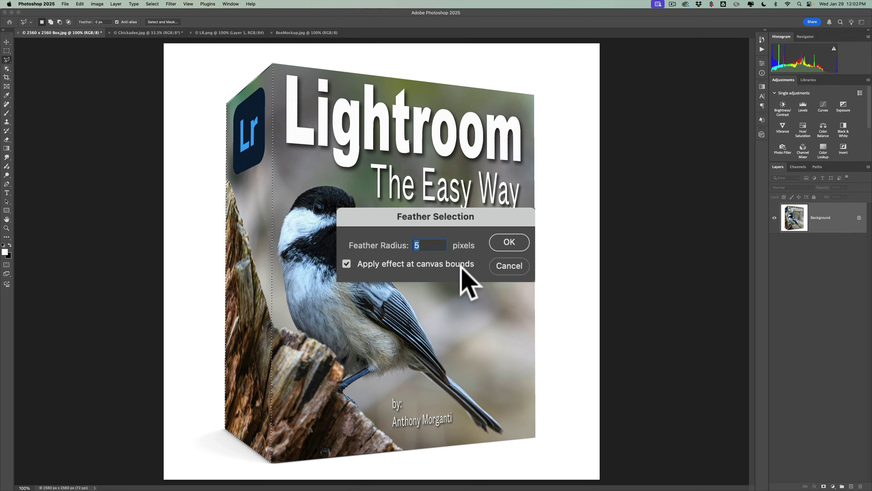
left_click(504, 245)
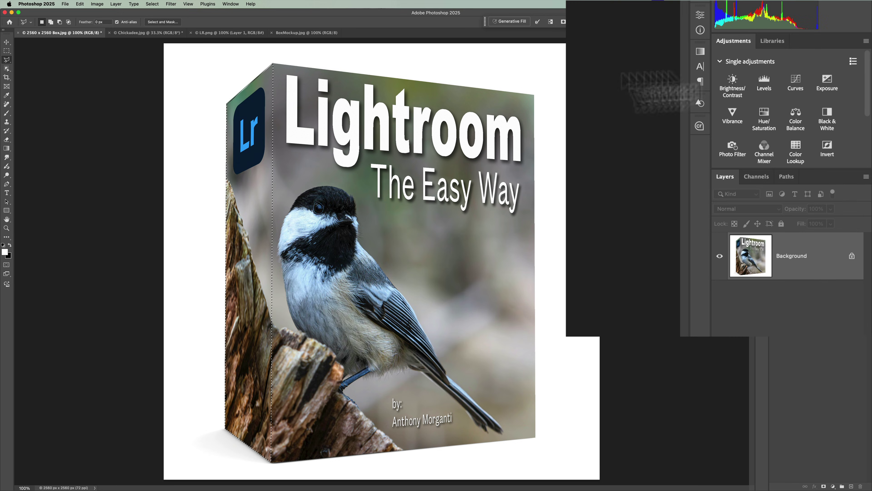
- Darken the selected side panel with a Brightness/Contrast adjustment layer at brightness -42 and flatten the image
left_click(733, 86)
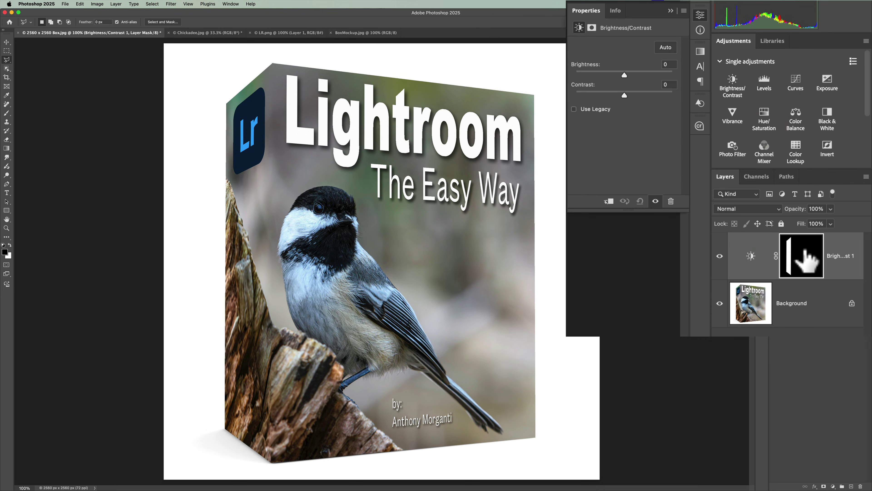
left_click_drag(624, 75, 616, 73)
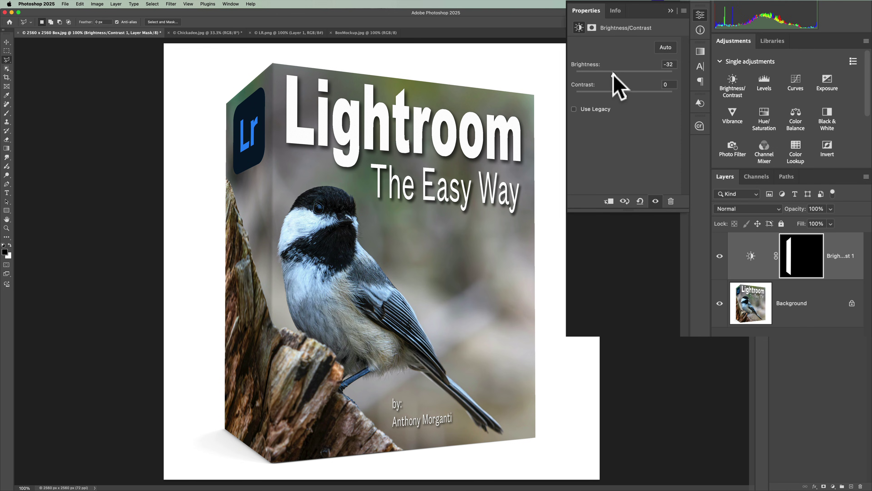
mouse_move(624, 91)
left_mouse_down()
mouse_move(608, 91)
mouse_move(625, 92)
left_mouse_up()
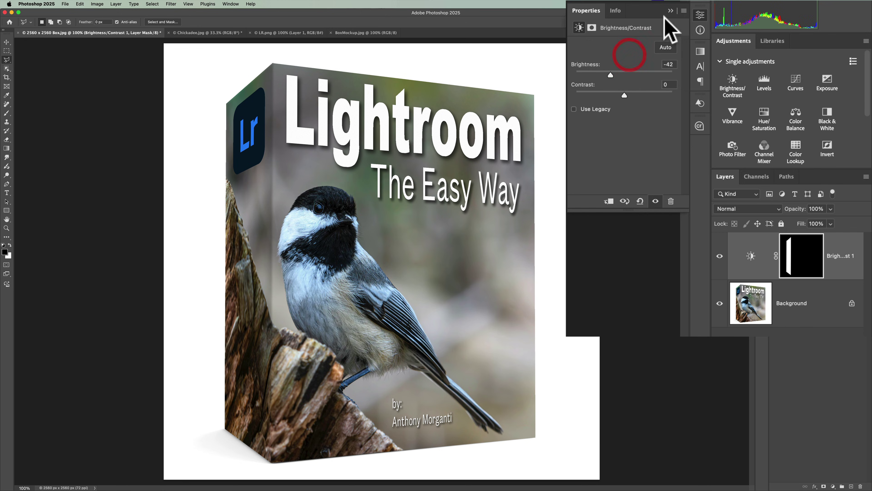
left_click(670, 10)
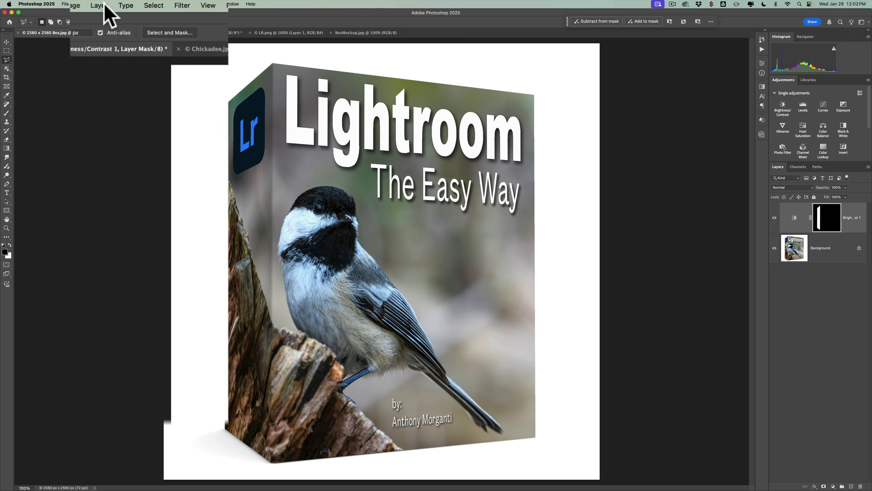
left_click(115, 4)
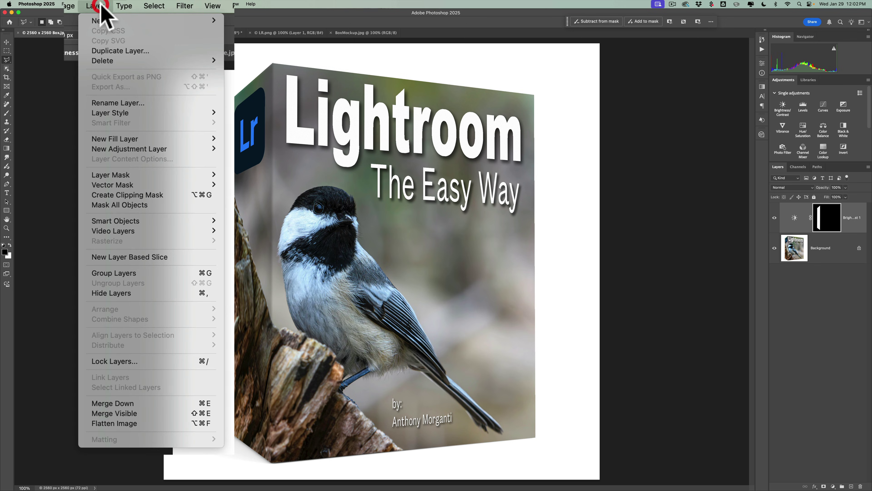
left_click(117, 423)
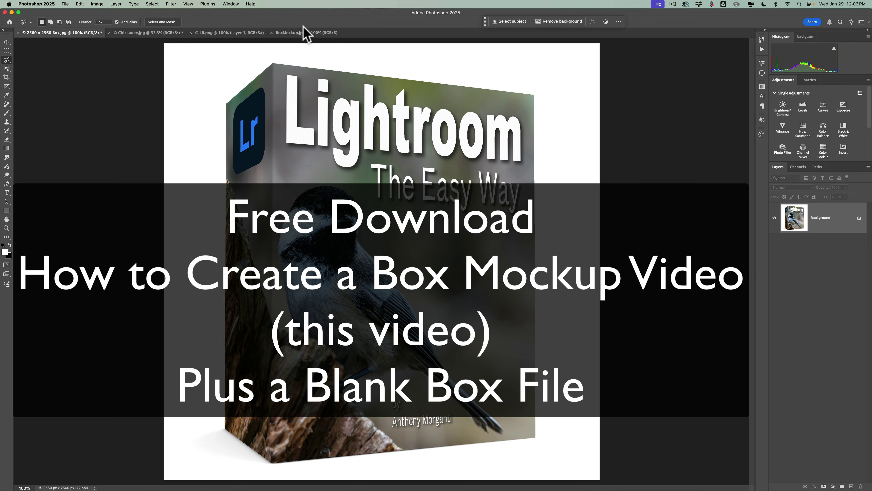
- View the blank box in the BoxMockup.jpg document and return to the finished 2560 x 2560 Box.jpg mockup
left_click(301, 33)
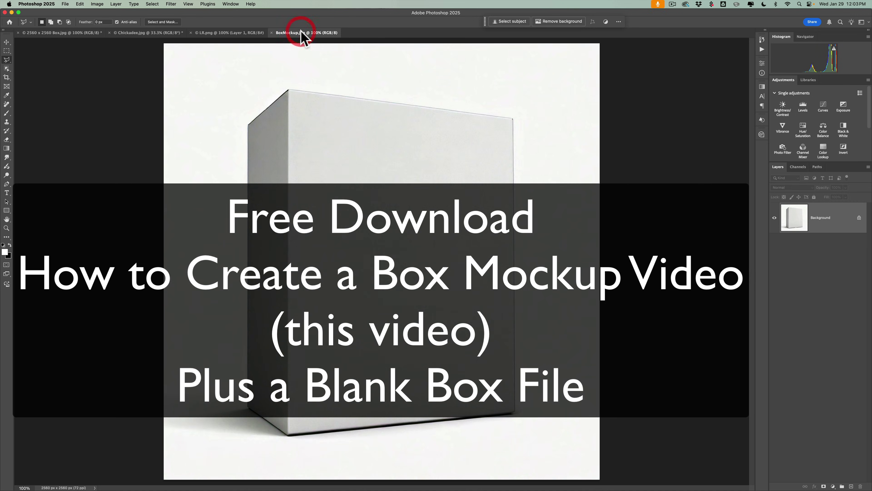
left_click(77, 33)
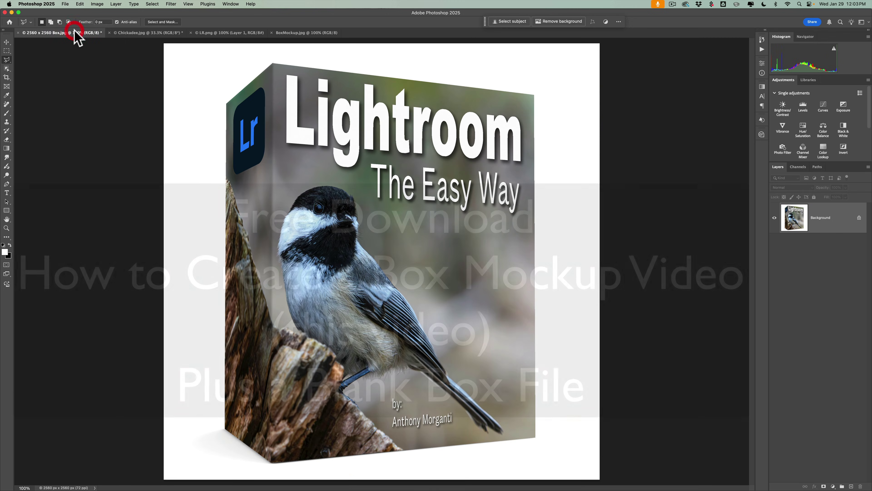